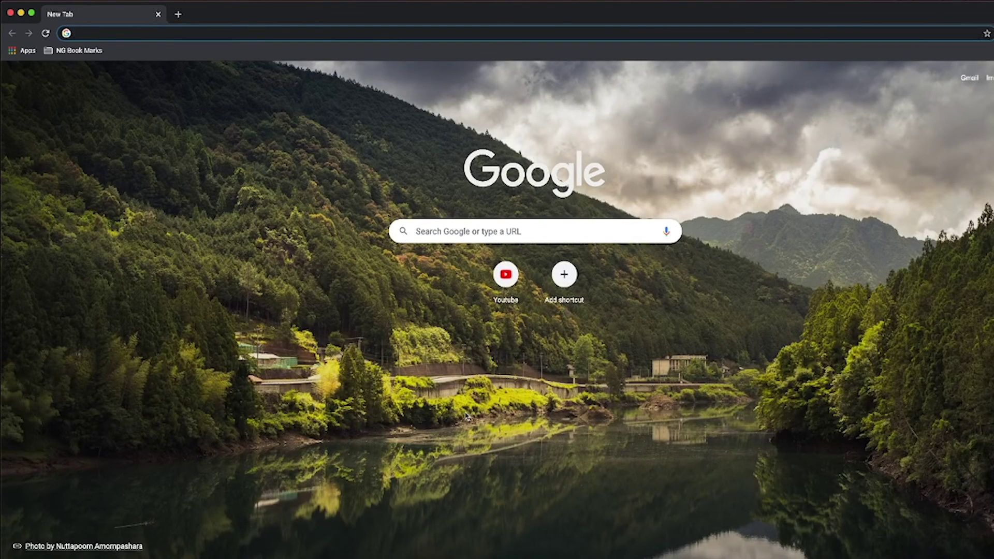
Search Chrome for 'fl studio.com' and open the official FL Studio website.
type("fl")
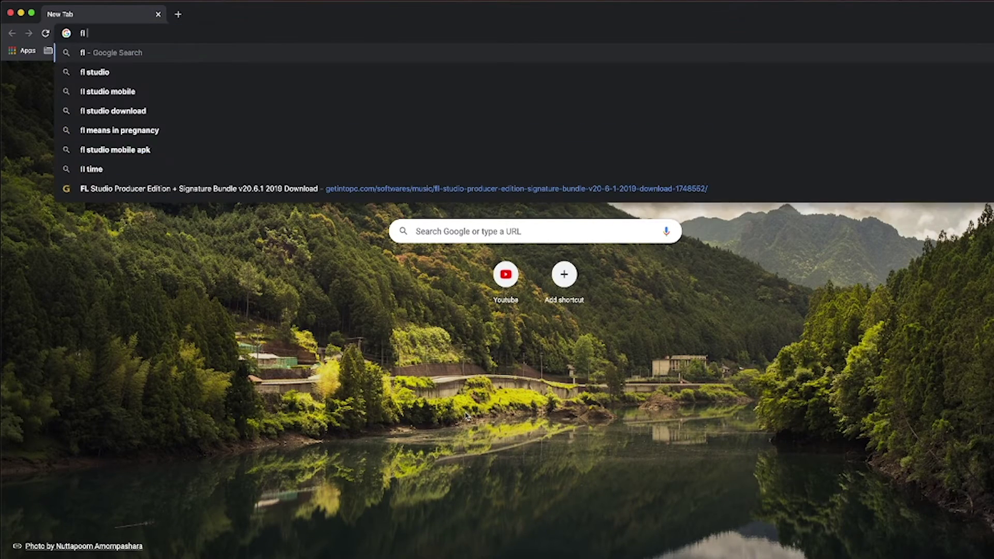
type(" studio")
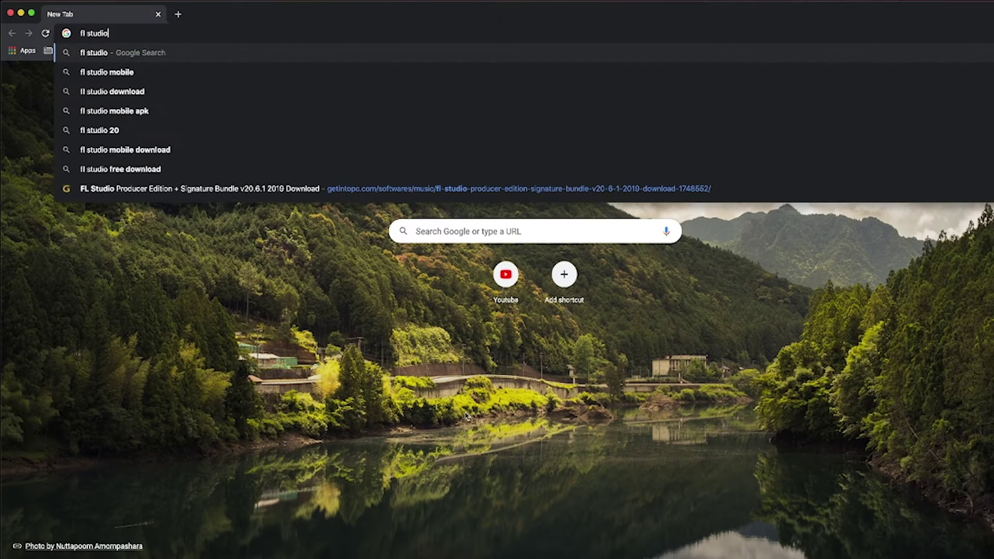
type(".com")
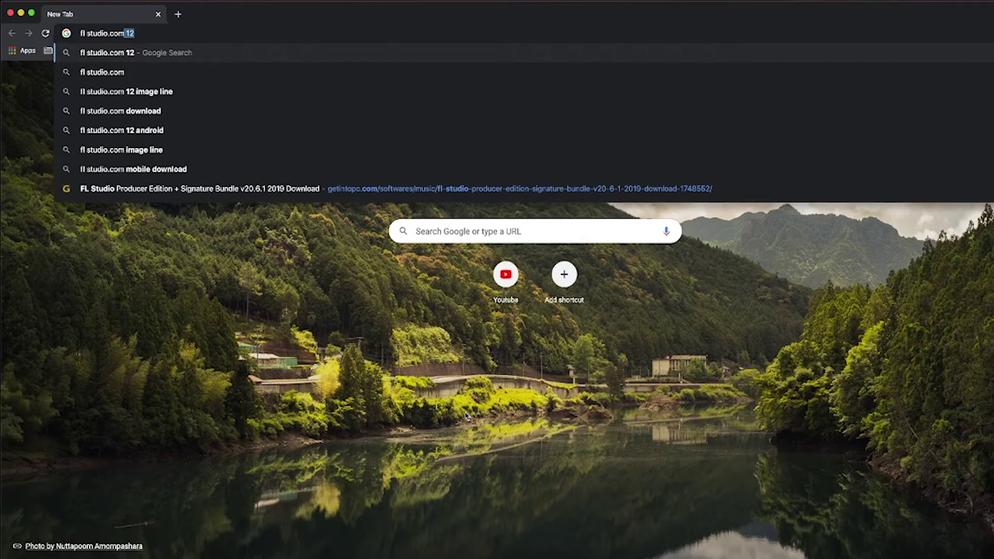
key("BackSpace")
key("Return")
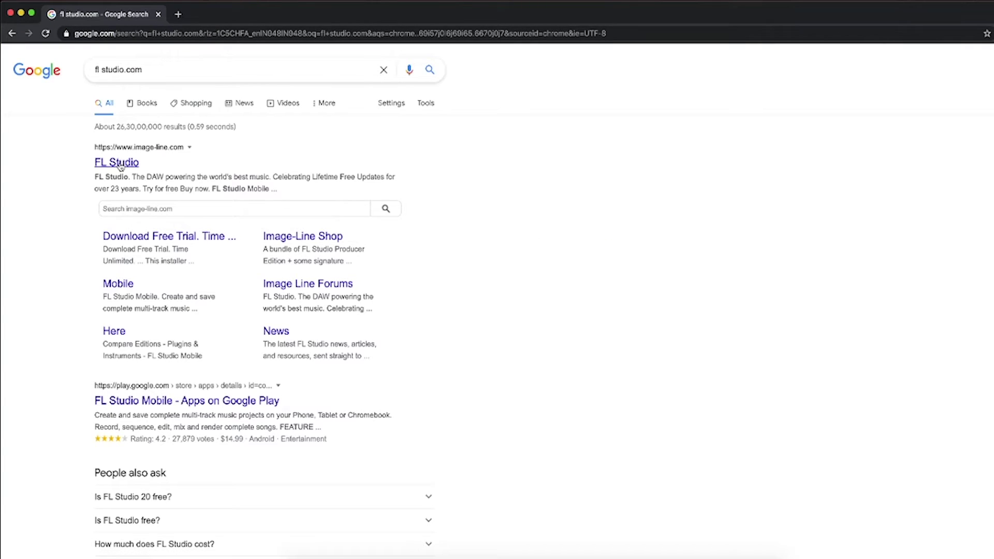
left_click(120, 164)
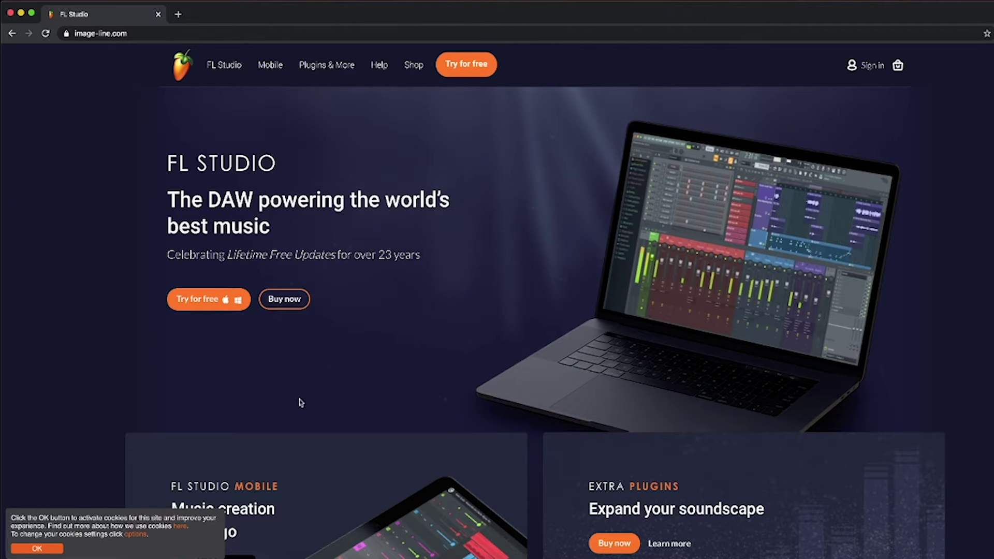
Go to the FL Studio free trial download page and review the system requirements.
left_click(221, 303)
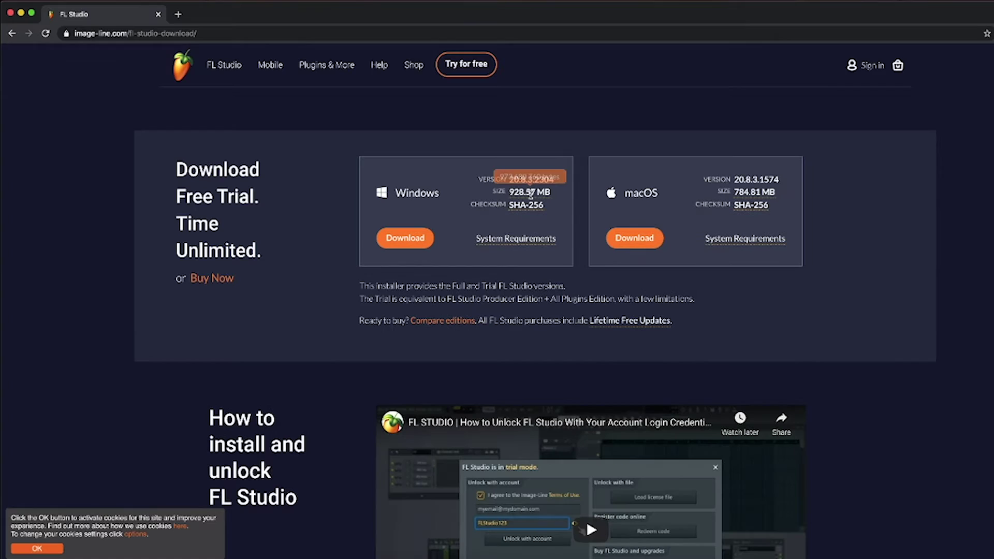
mouse_move(513, 199)
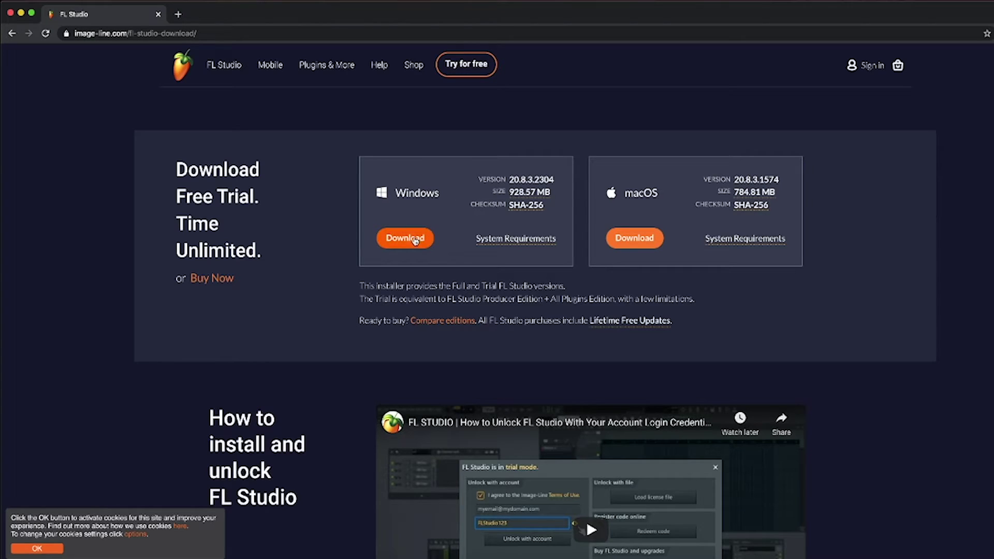
mouse_move(514, 240)
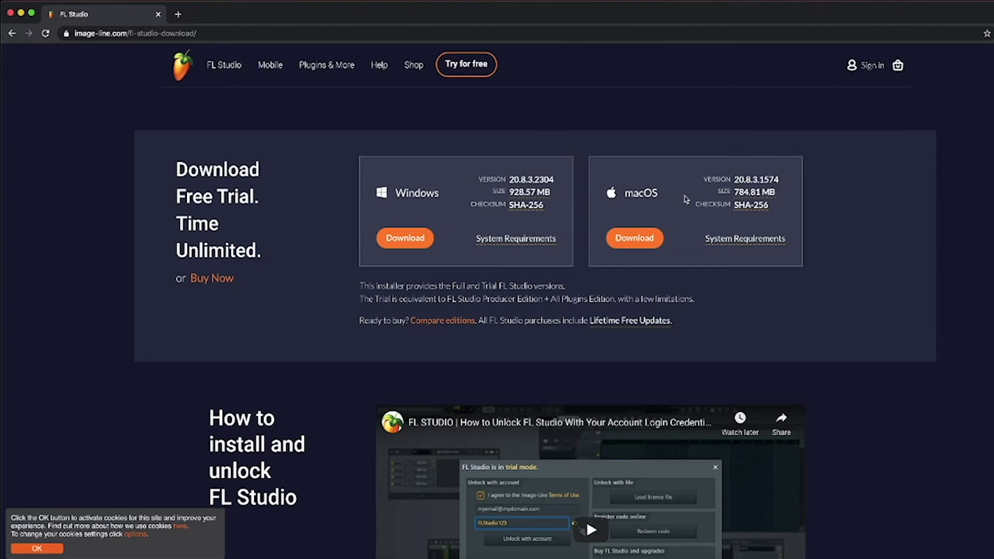
mouse_move(751, 237)
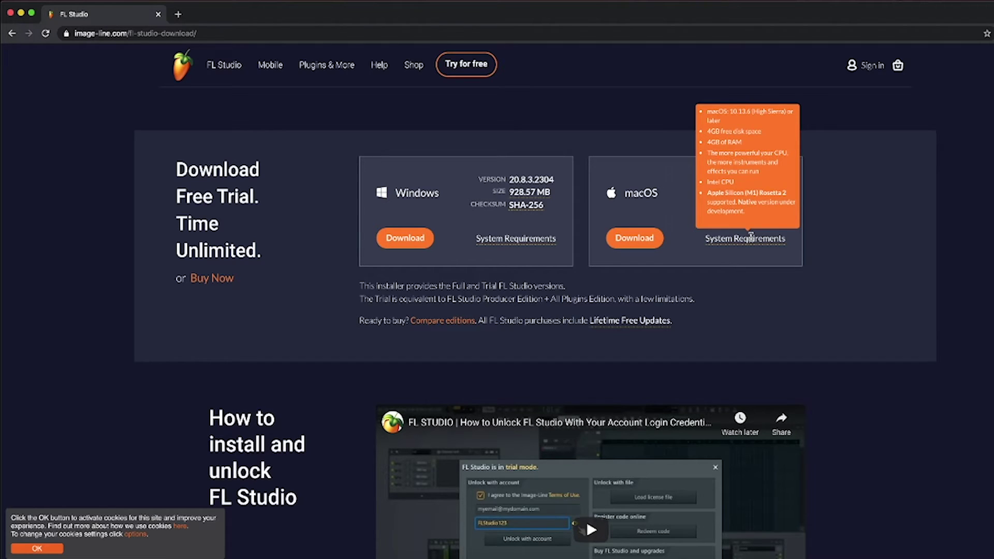
Download the macOS FL Studio trial .dmg and wait for it to complete.
left_click(640, 240)
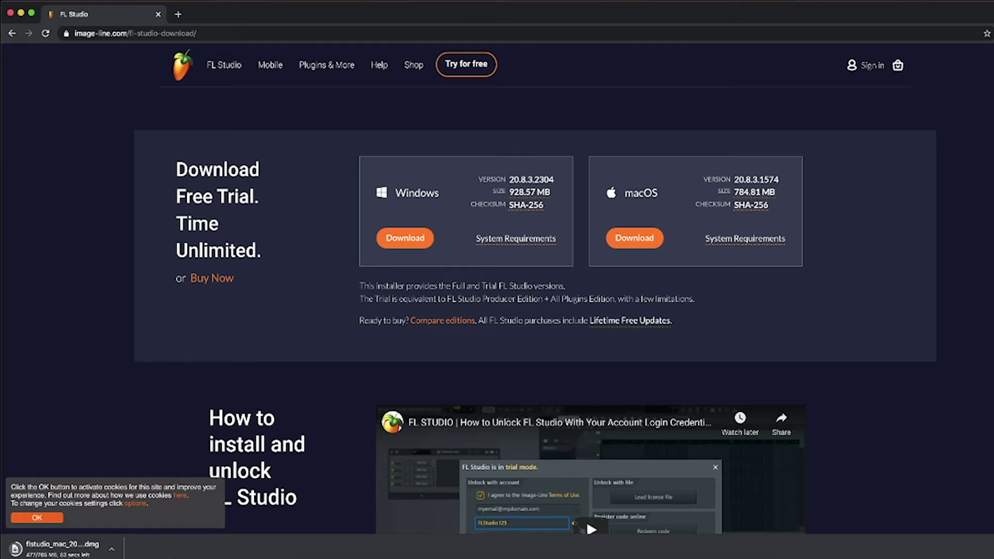
scroll(970, 435, "down", 10)
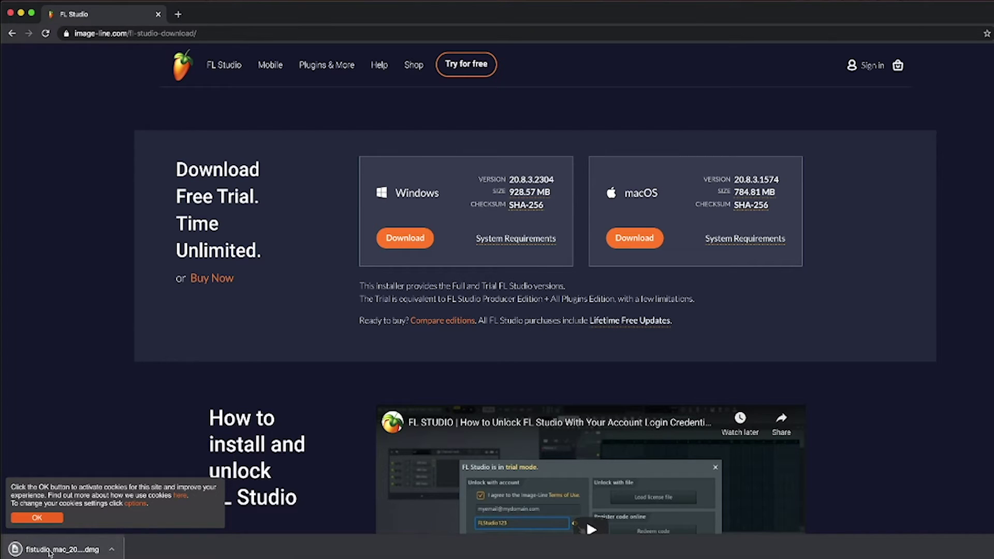
Open the FL Studio disk image and launch Install FL Studio.pkg.
left_click(50, 544)
left_click(20, 13)
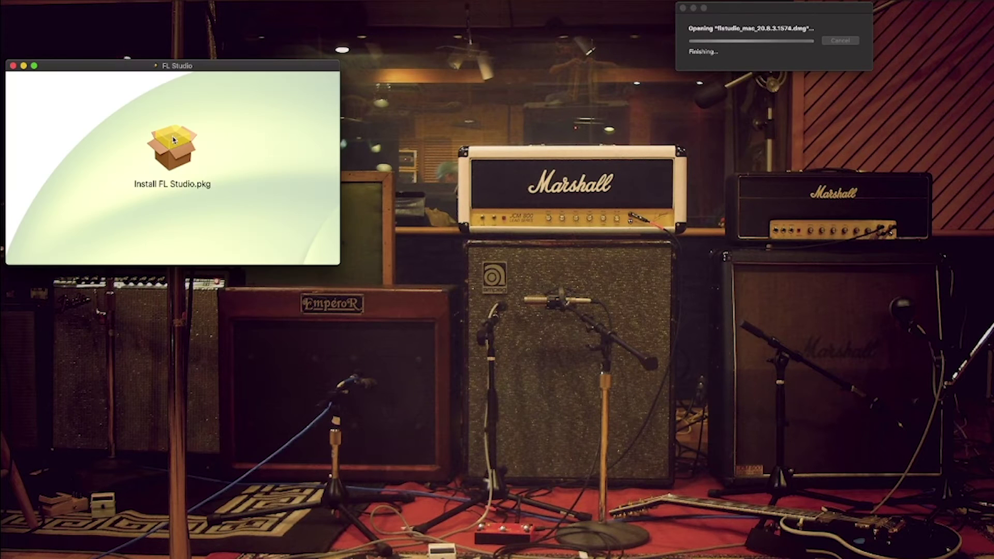
left_click_drag(207, 66, 535, 144)
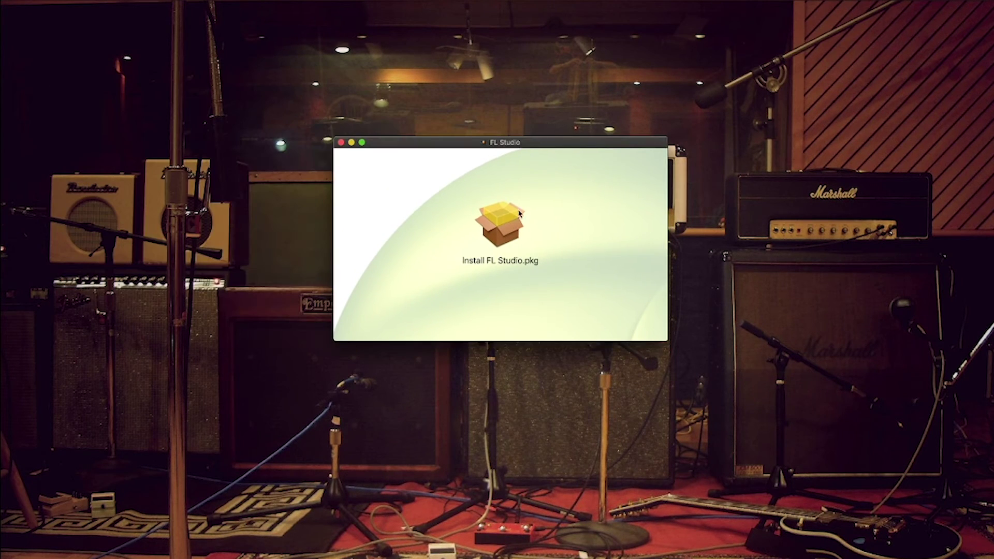
left_click(504, 224)
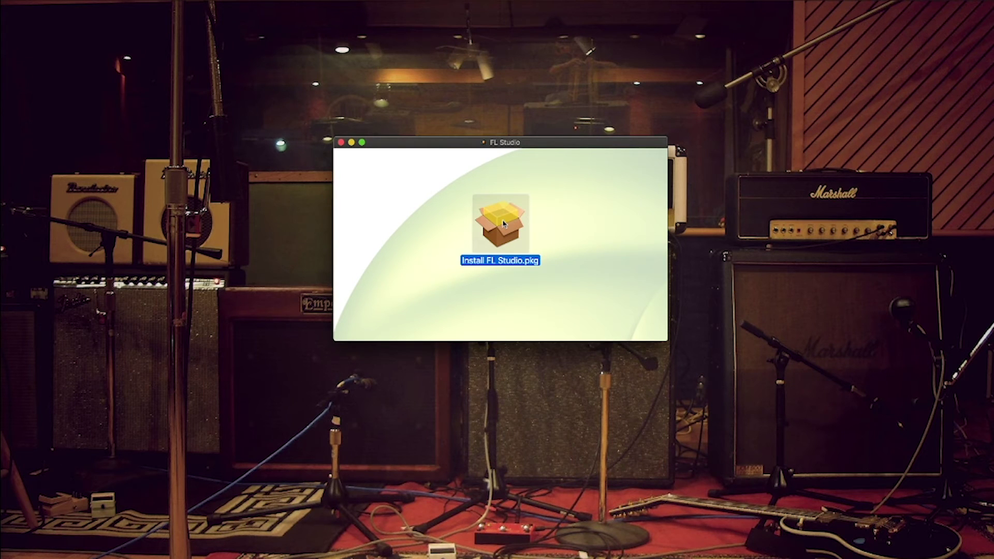
double_click(503, 224)
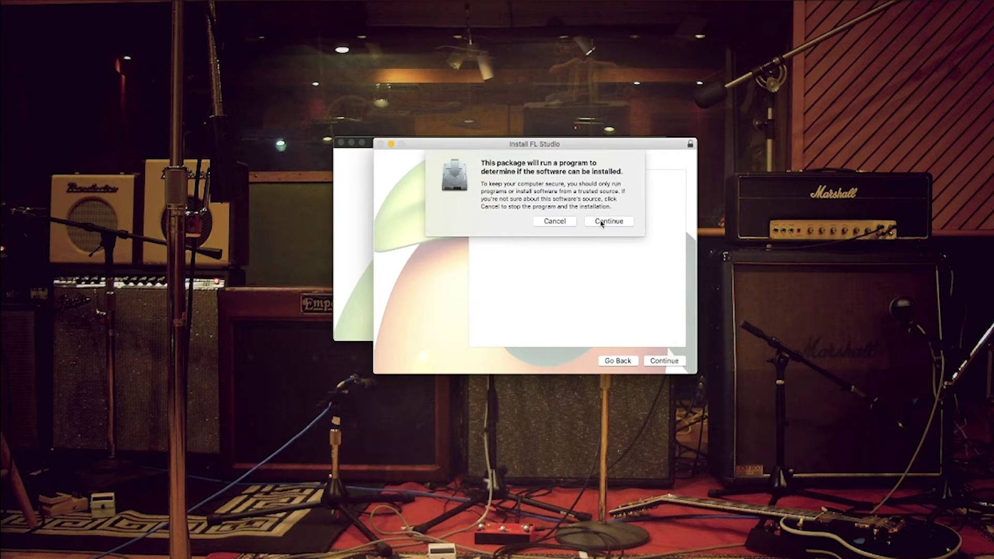
Run the installer, accept the licence, install, close, and keep the installer file.
left_click(601, 223)
left_click(671, 364)
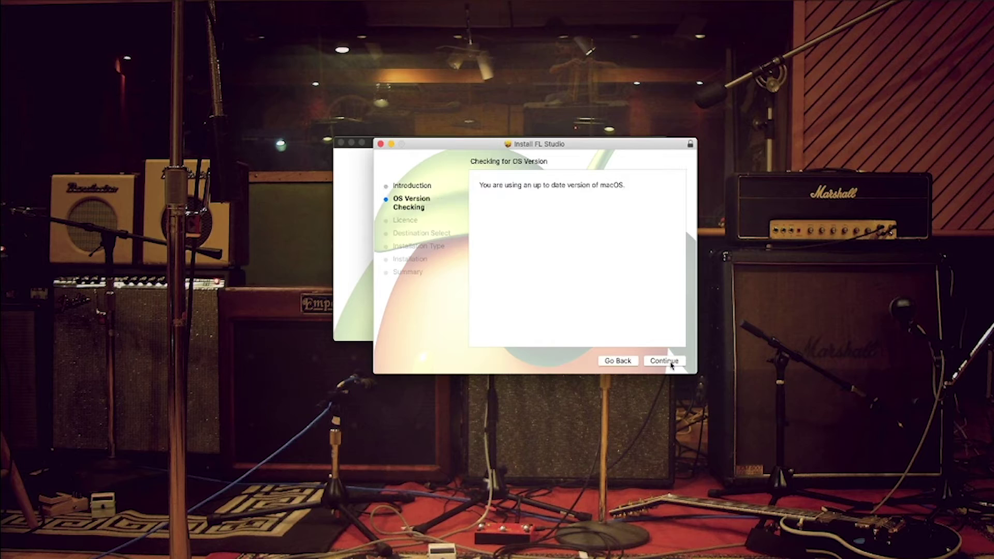
left_click(667, 364)
left_click(668, 364)
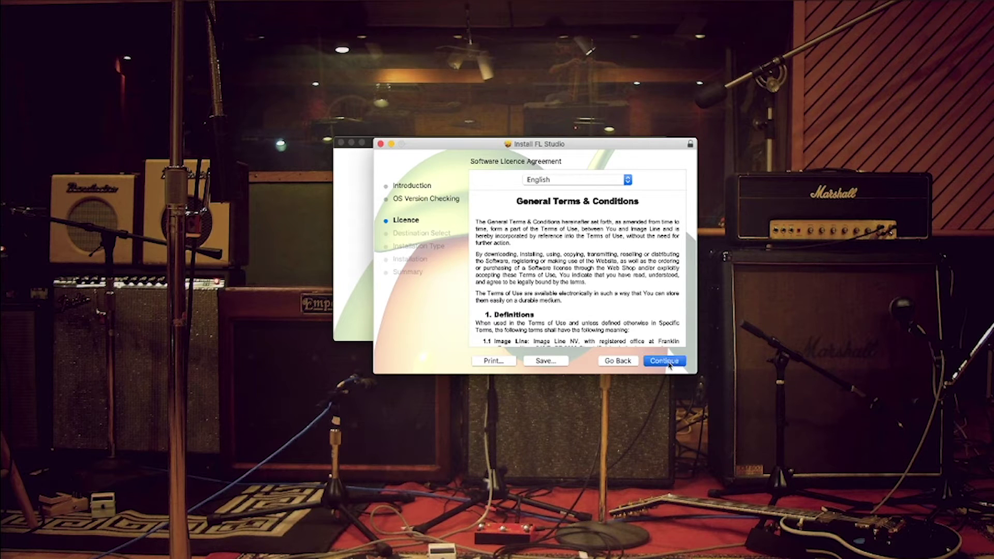
left_click(640, 230)
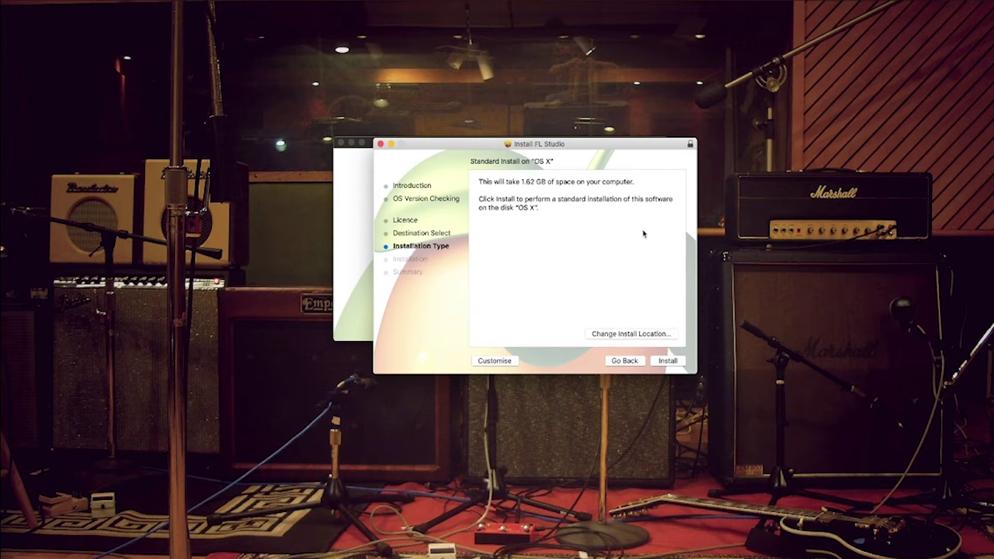
left_click(669, 362)
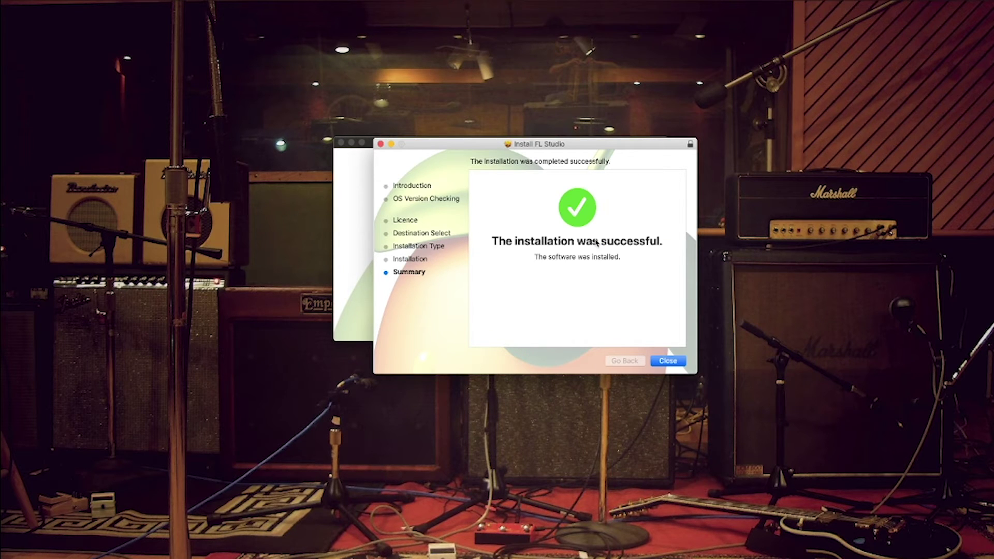
left_click(679, 364)
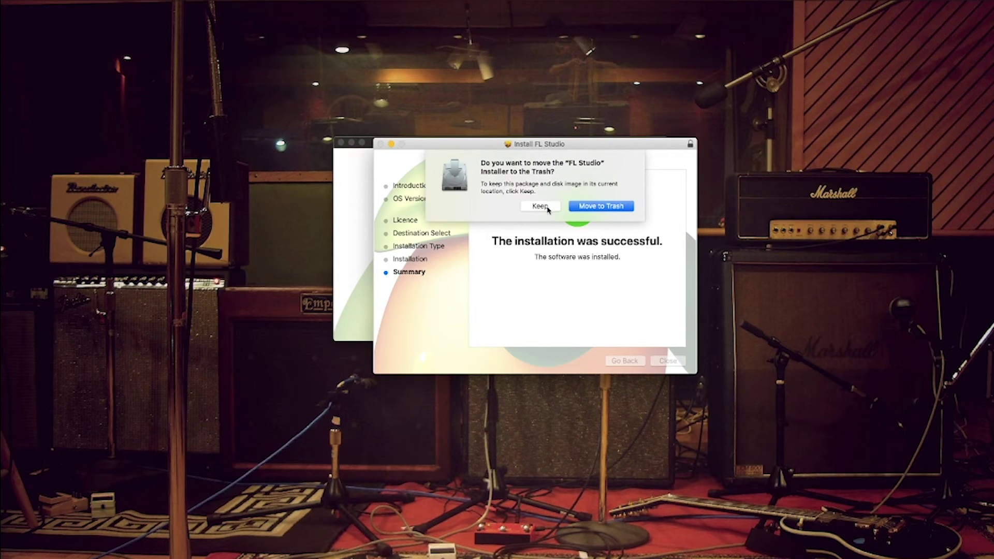
left_click(540, 206)
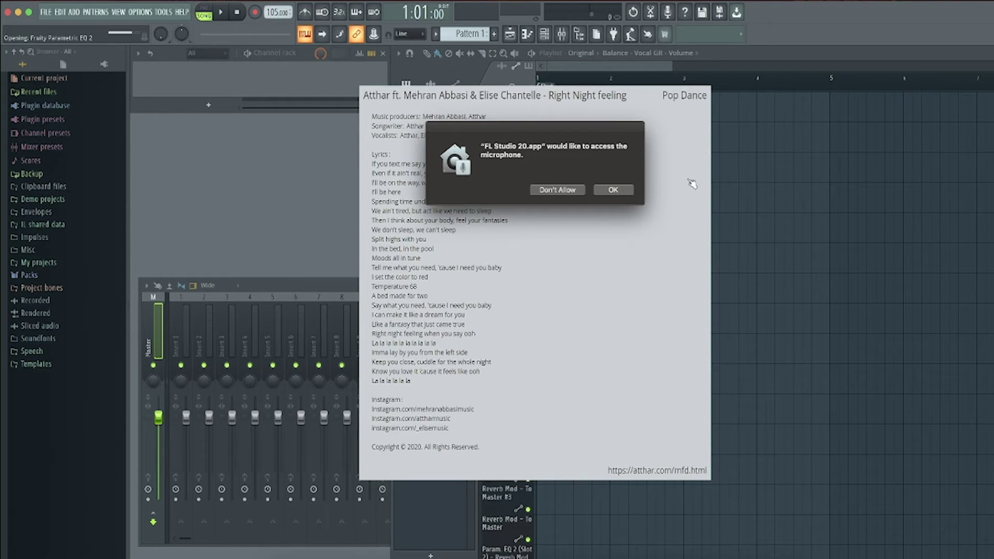
Allow microphone access, close the demo info panel, and continue the trial.
left_click(614, 190)
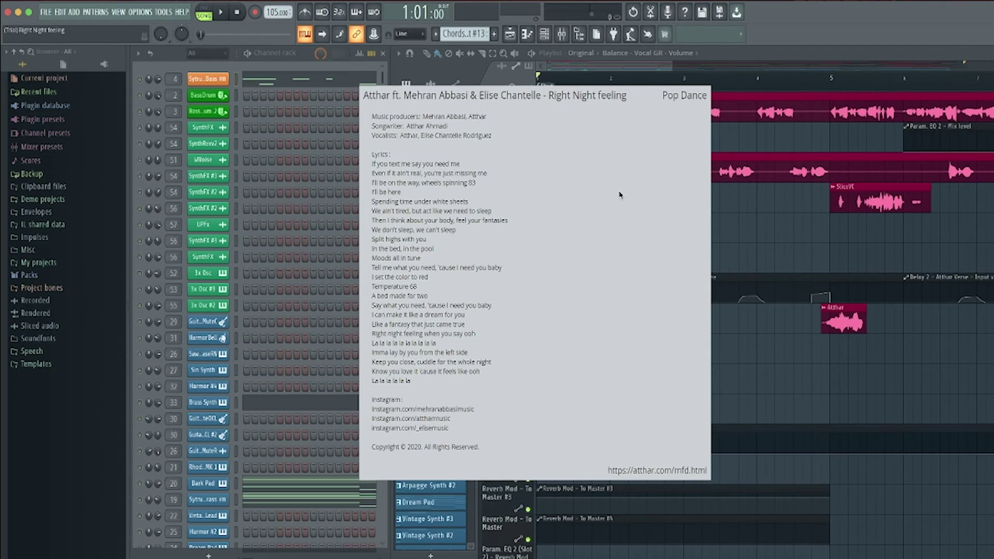
left_click(623, 192)
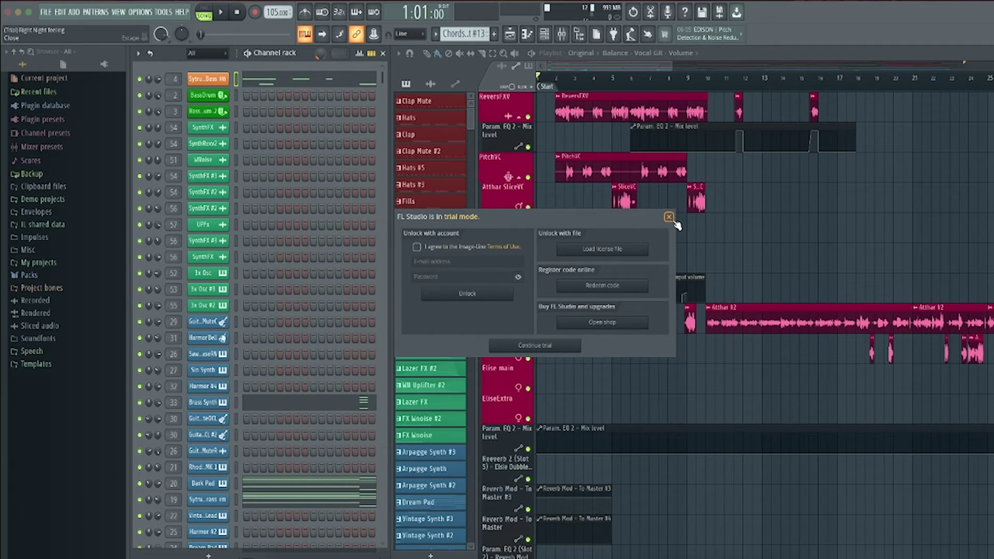
left_click(555, 347)
Zoom the playlist out until the arrangement up to the End marker fits.
scroll(744, 229, "up", 2)
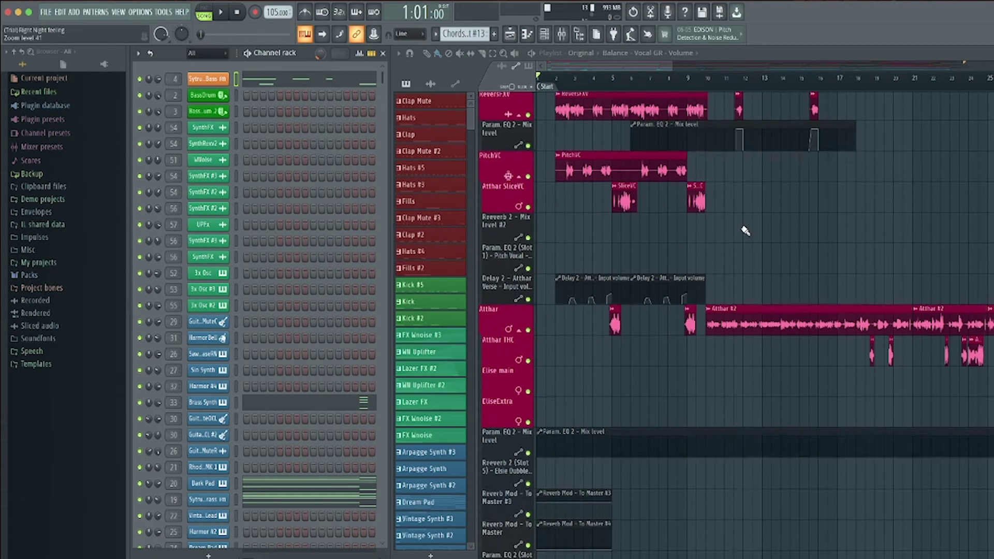
scroll(745, 229, "down", 2)
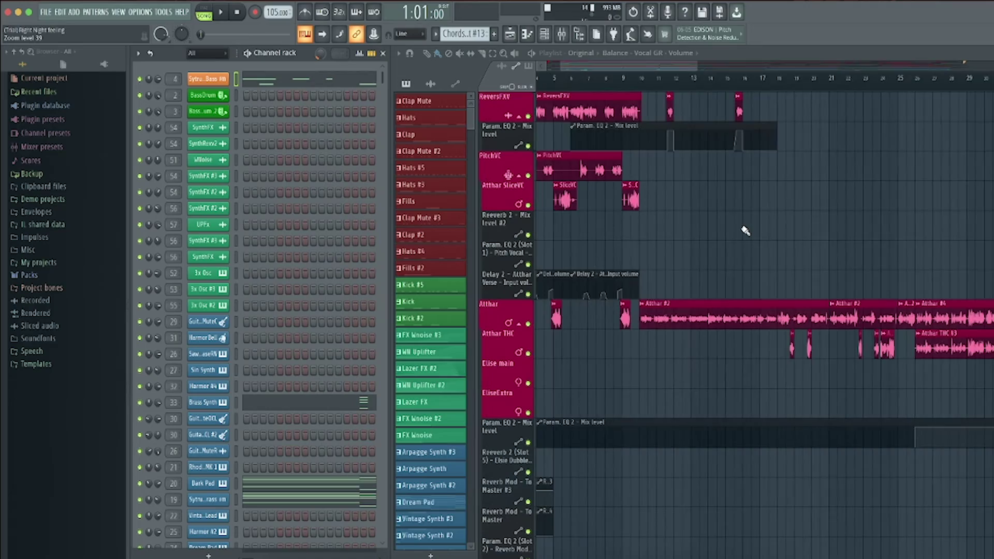
scroll(746, 230, "up", 4)
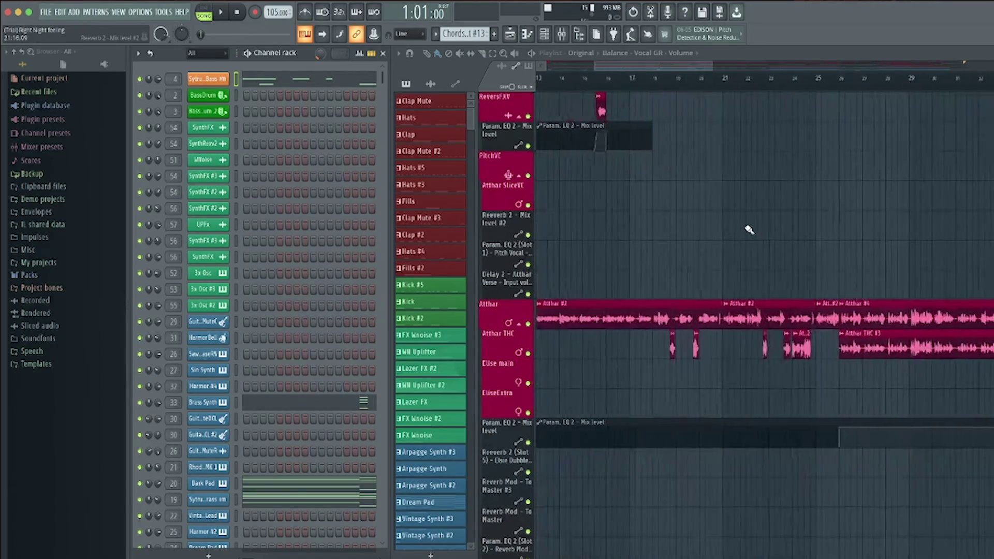
scroll(750, 229, "down", 3)
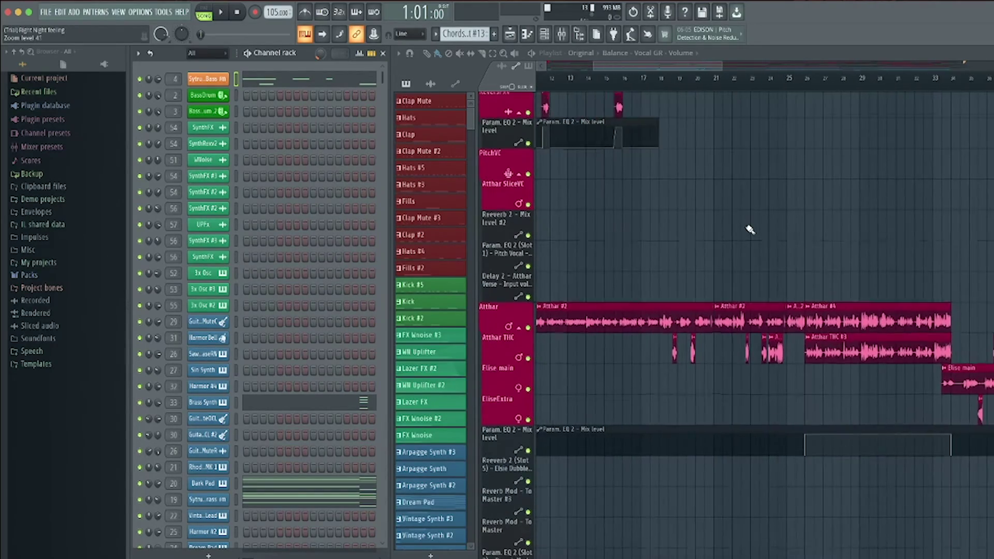
scroll(750, 229, "down", 5)
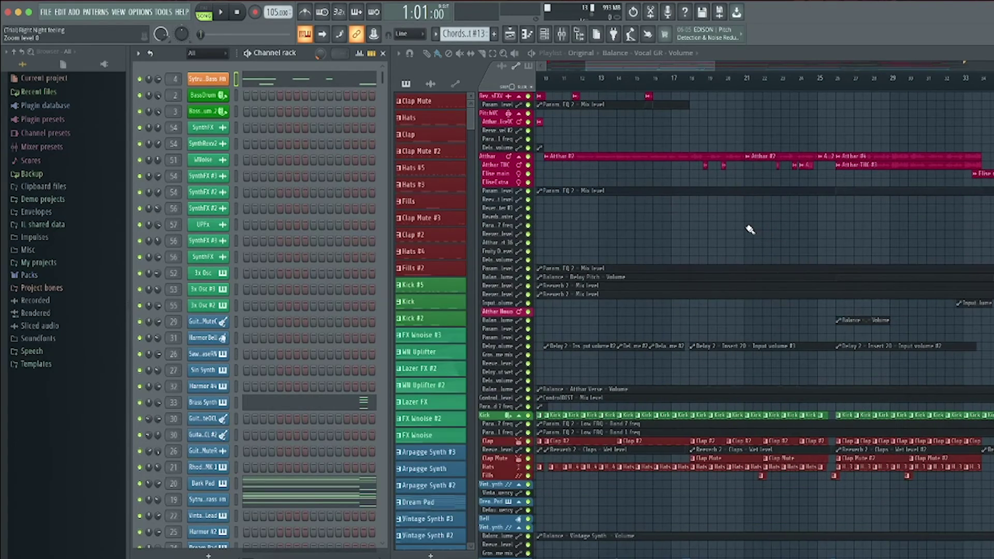
scroll(749, 230, "left", 4)
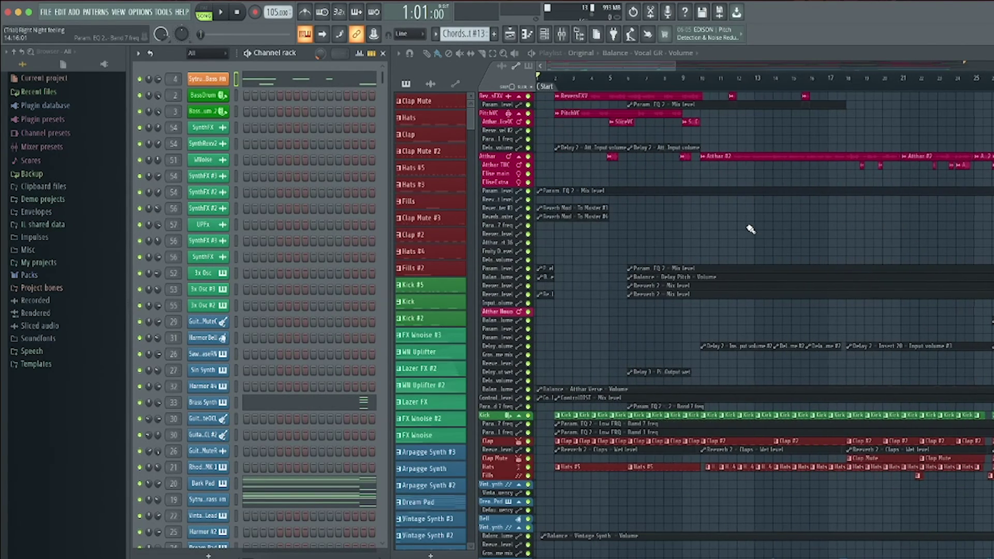
scroll(751, 229, "down", 5)
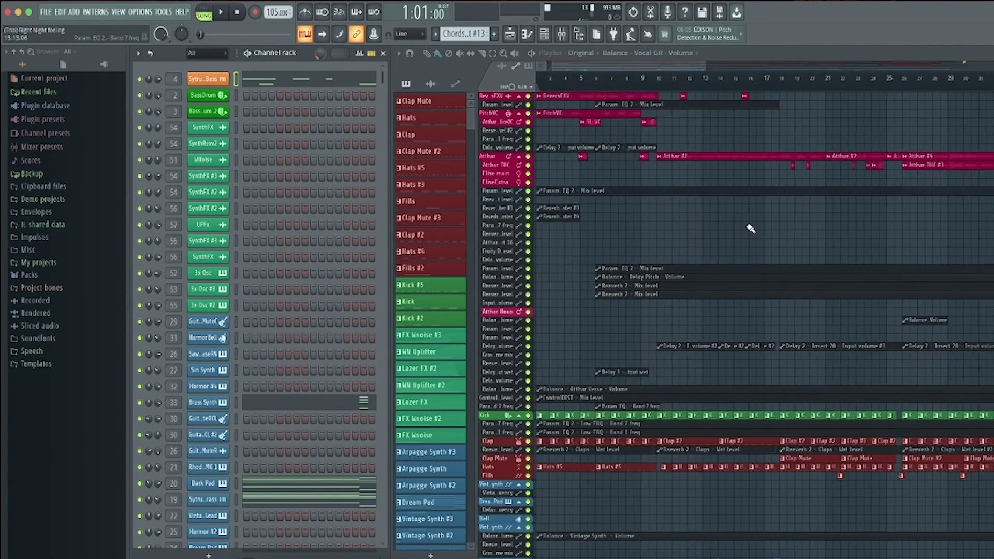
scroll(751, 229, "down", 3)
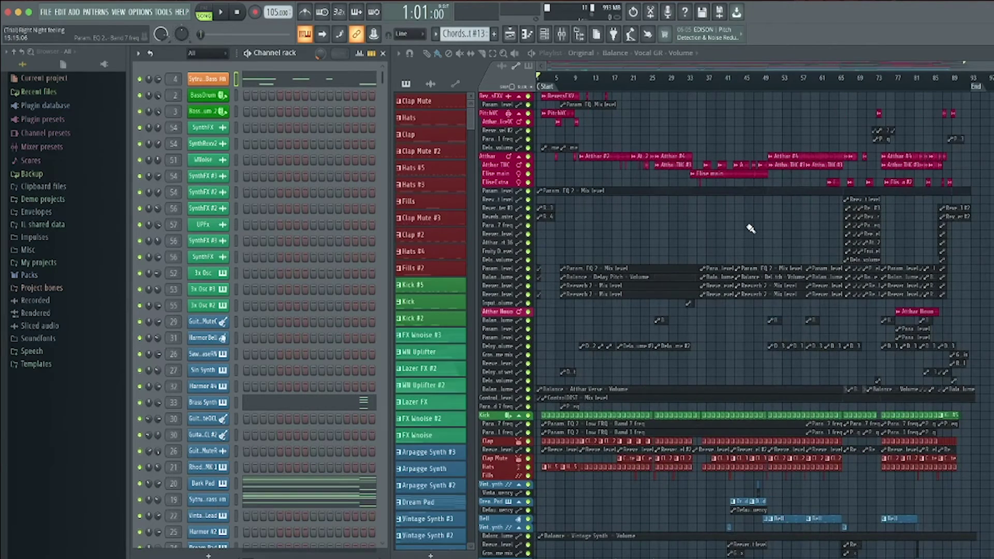
scroll(751, 228, "down", 2)
Move the song position to bar 9, return to the start, then play briefly and stop.
left_click(574, 78)
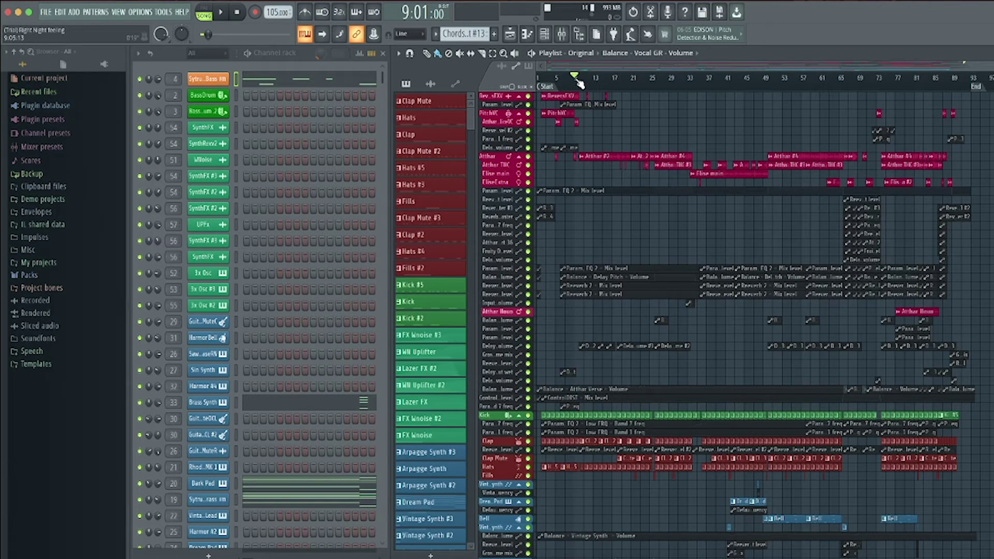
key("Home")
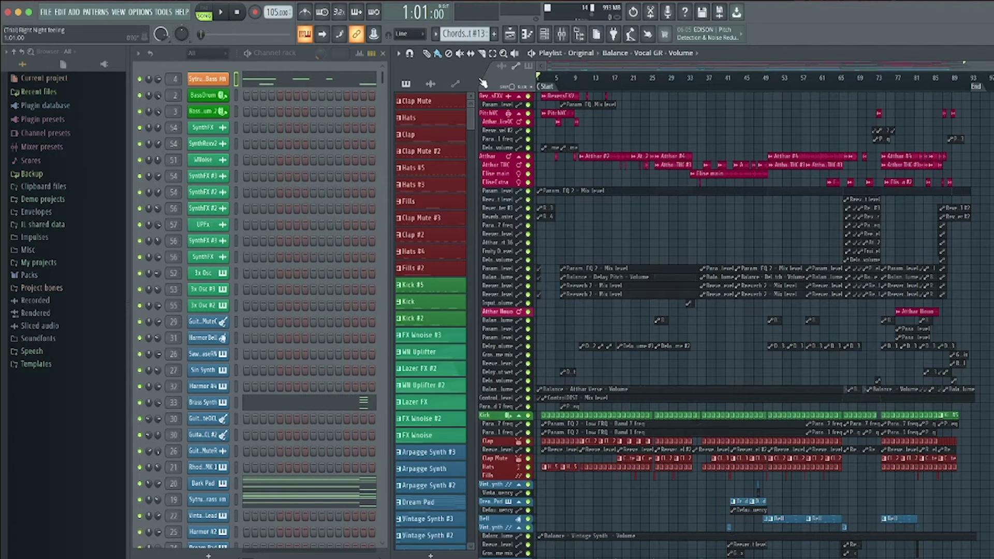
key("space")
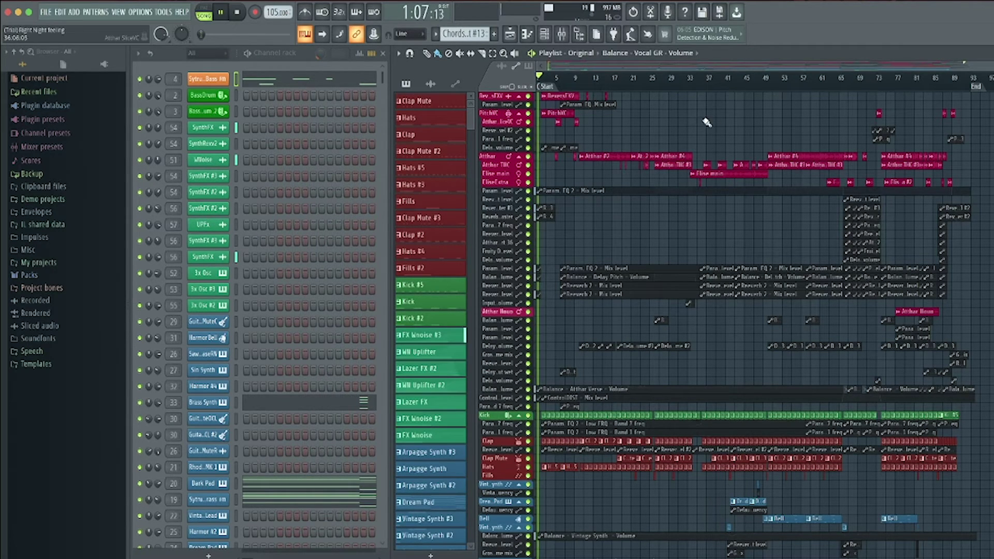
key("space")
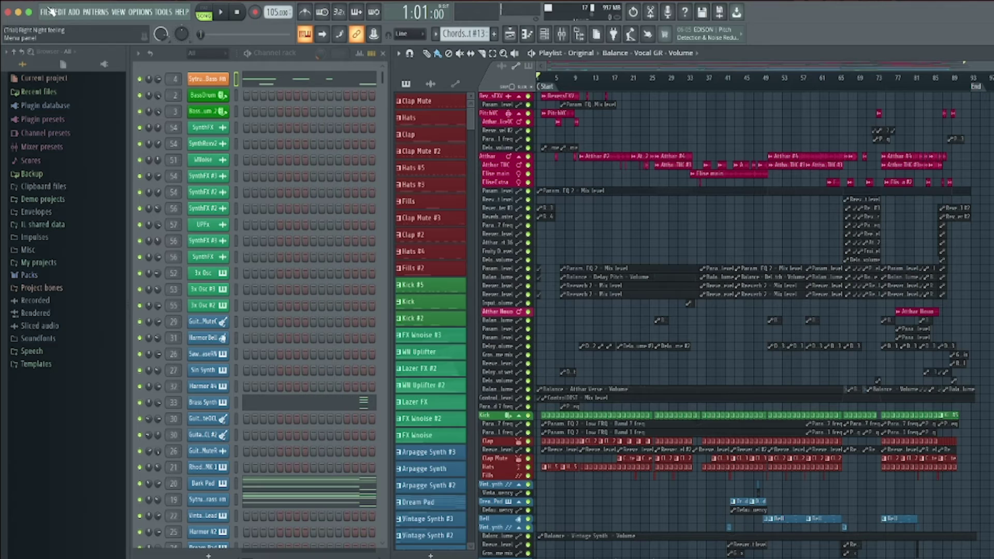
Set audio output to Filmage Audio Device at 48000 Hz, accepting the project close.
left_click(147, 12)
left_click(158, 47)
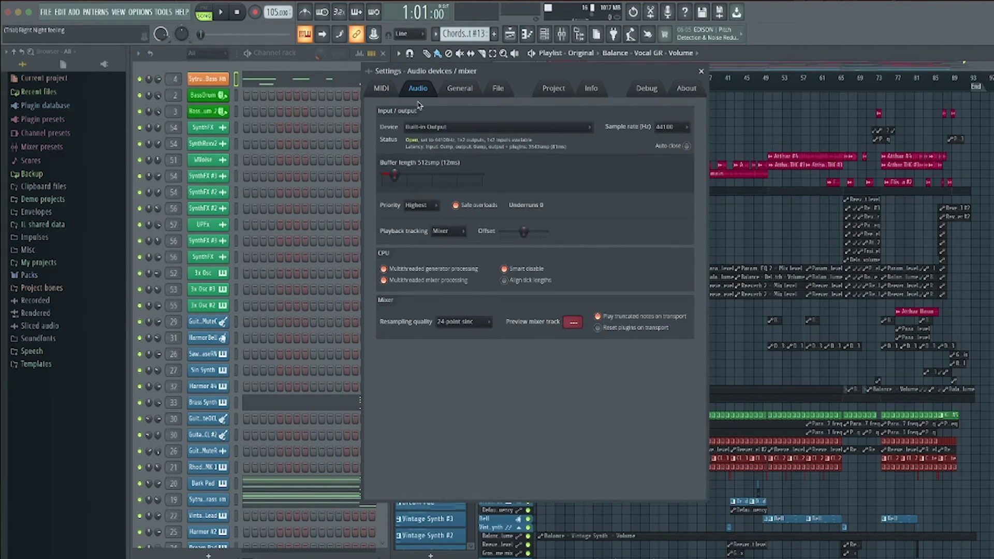
left_click(520, 127)
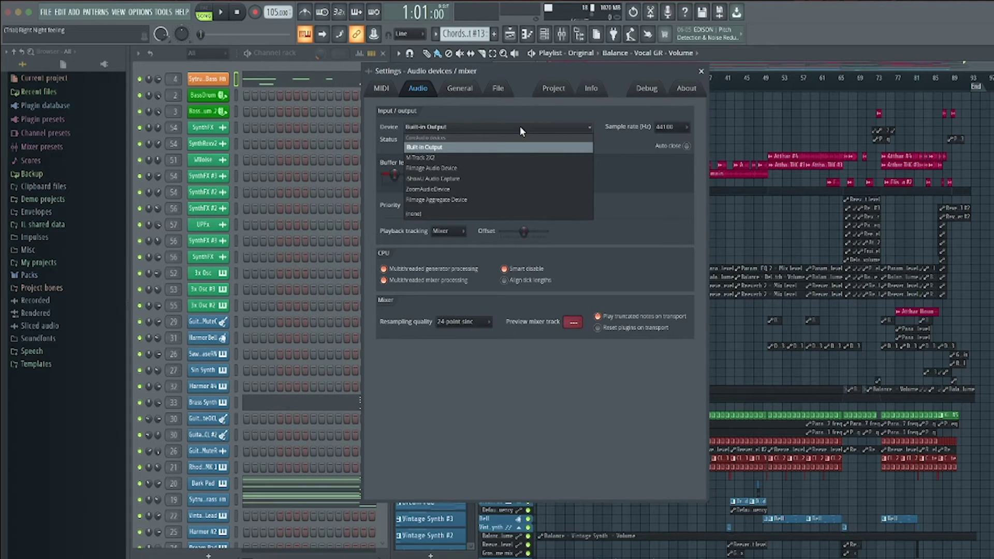
left_click(492, 174)
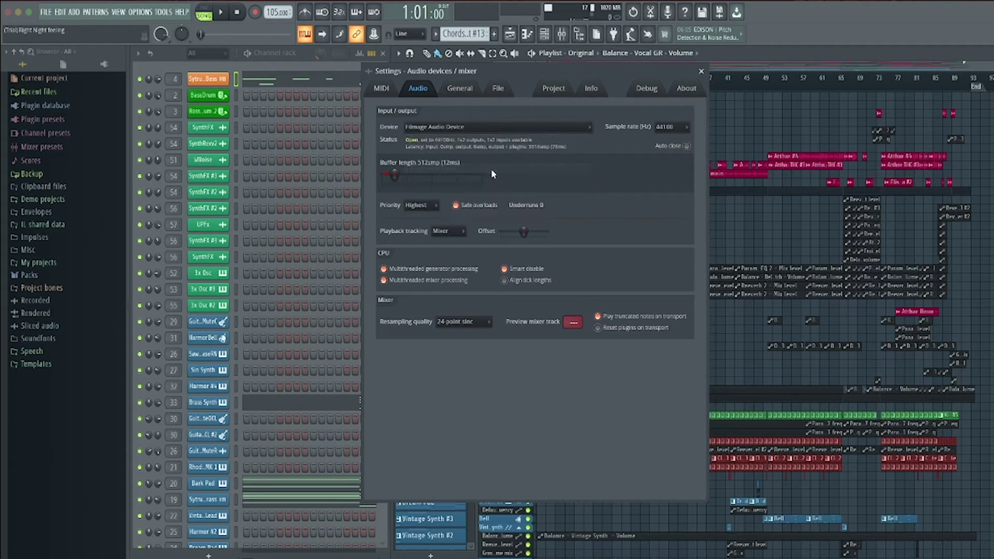
left_click(682, 137)
left_click(673, 161)
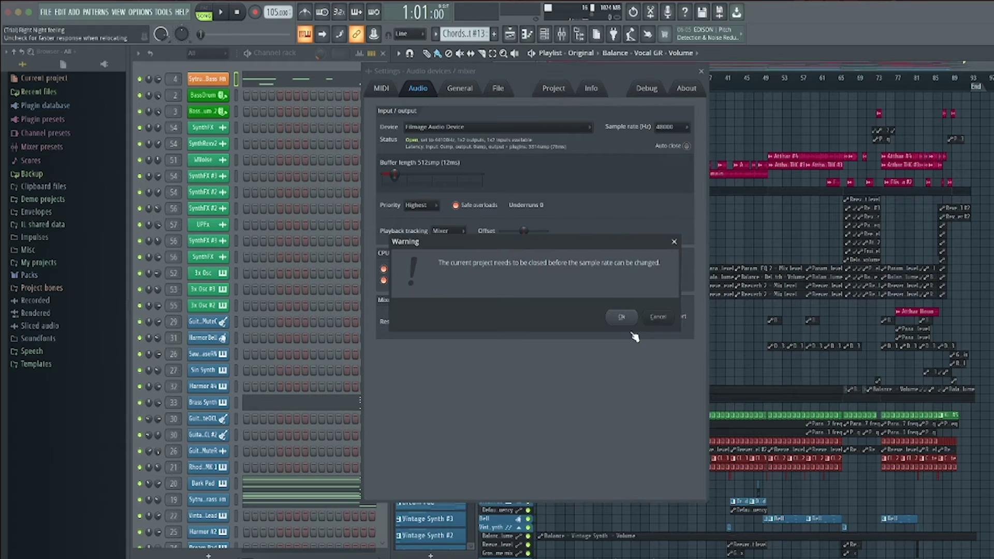
left_click(622, 318)
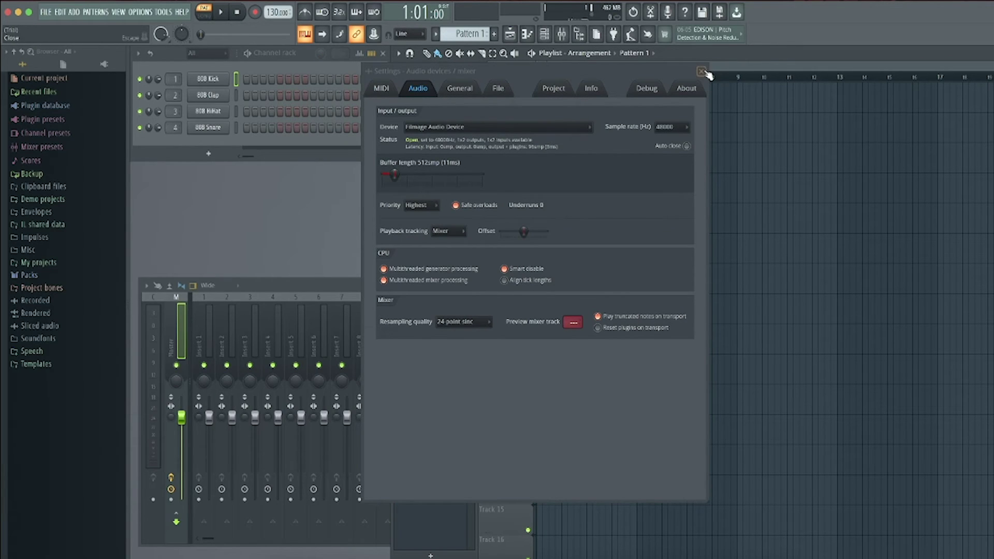
Program Pattern 1: 808 Kick every 4 steps, Clap on steps 5 and 13, HiHat every 2 steps.
left_click(703, 71)
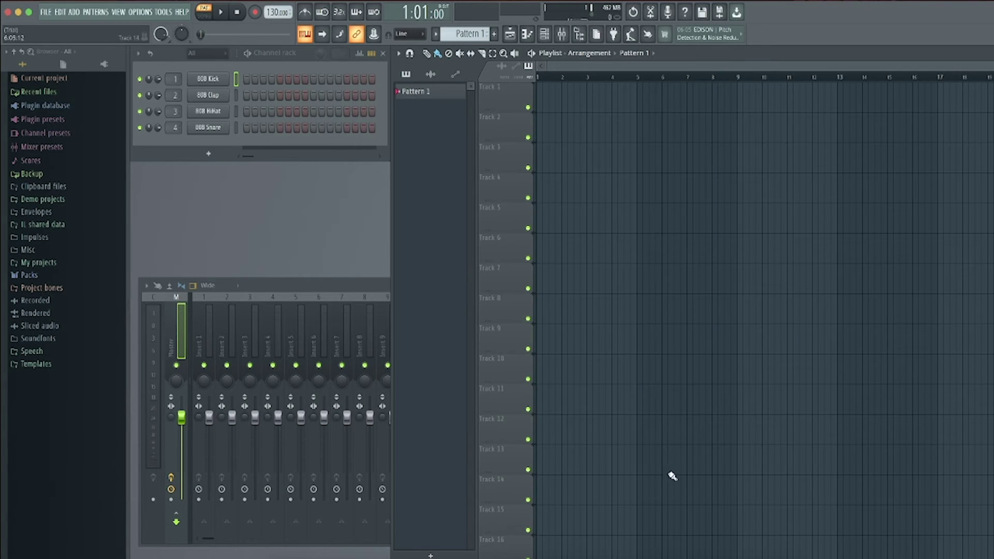
right_click(222, 80)
left_click(354, 125)
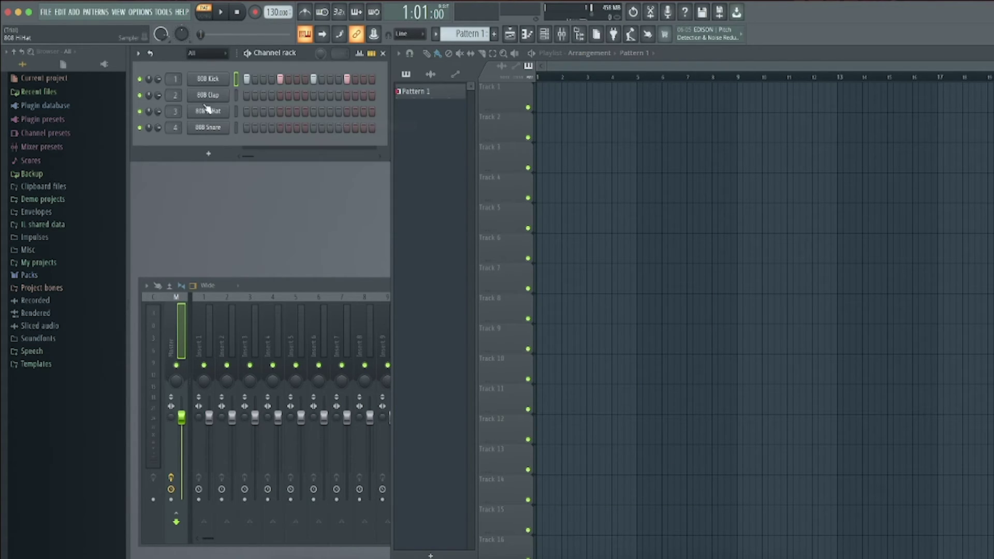
left_click(280, 95)
left_click(347, 95)
right_click(222, 112)
left_click(359, 146)
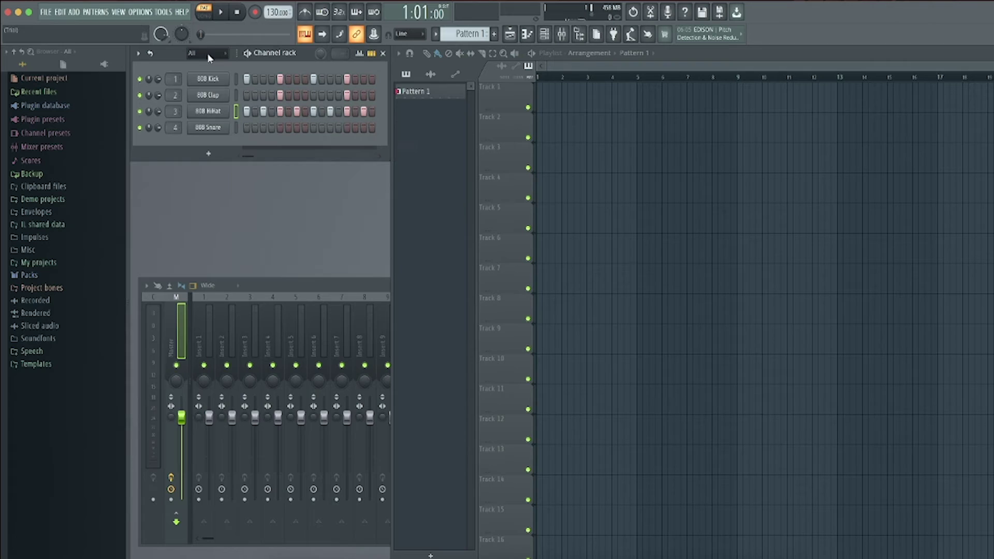
Play the pattern briefly, pause, and move the widened mixer to span the bottom.
key("space")
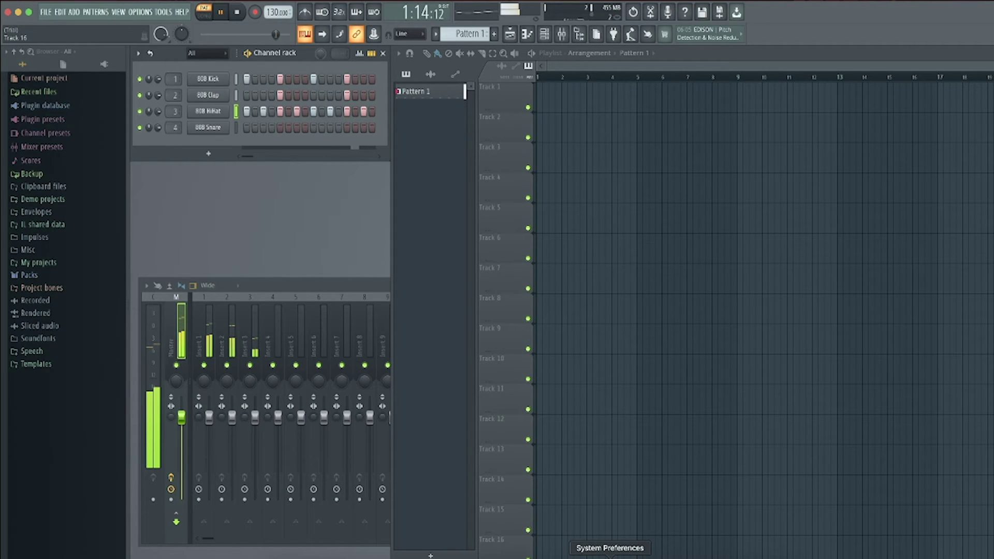
left_click(572, 554)
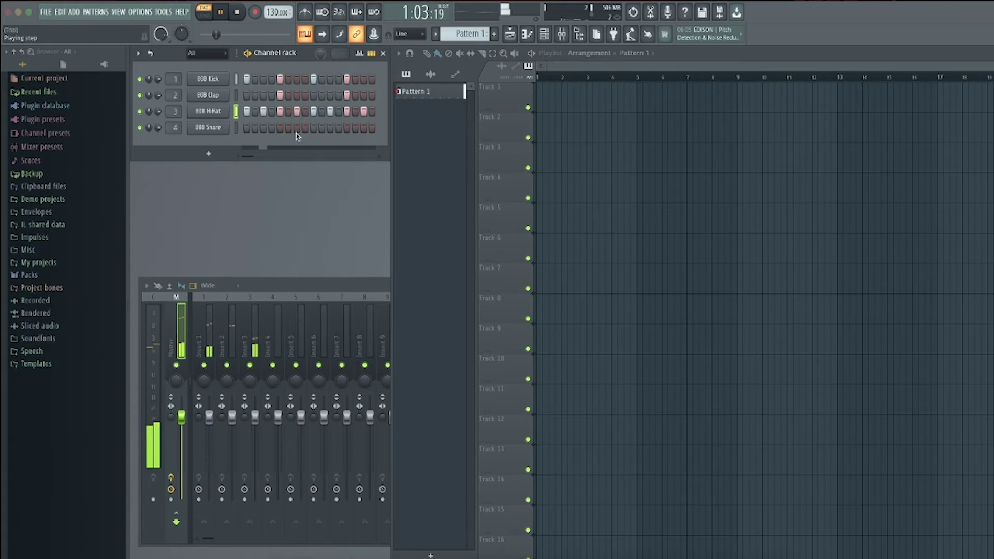
left_click(248, 54)
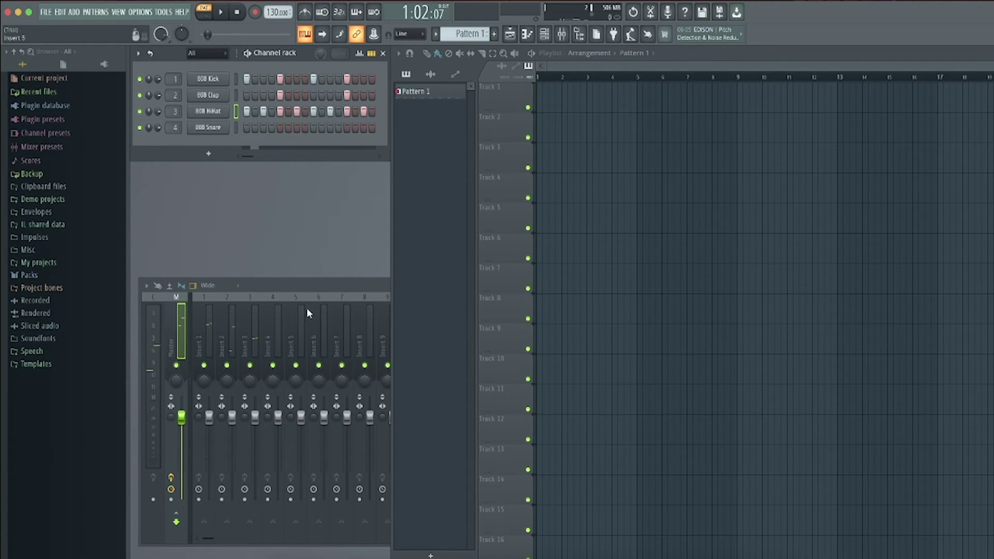
left_click_drag(328, 282, 332, 397)
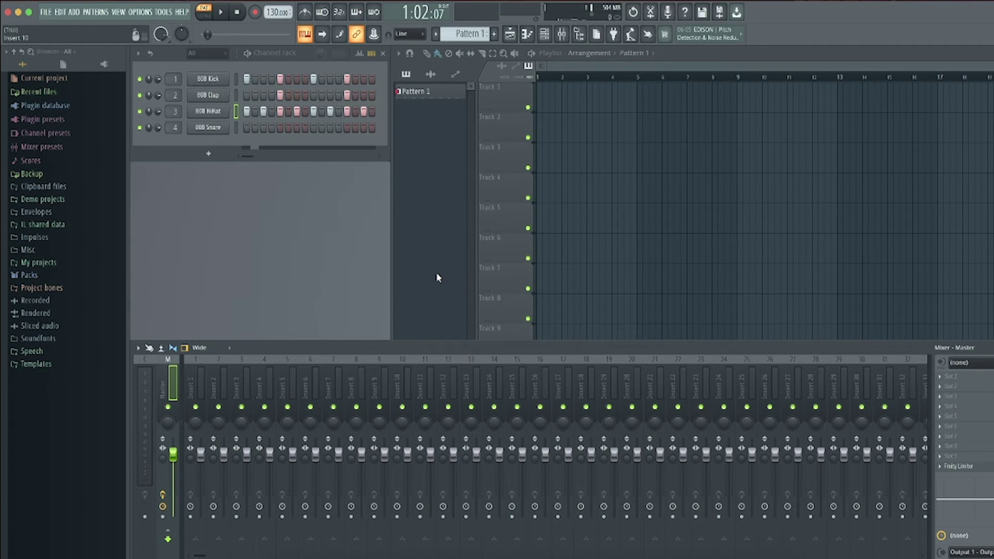
Move the channel rack to the top right and enlarge the playlist to show Tracks 1–9.
left_click(907, 52)
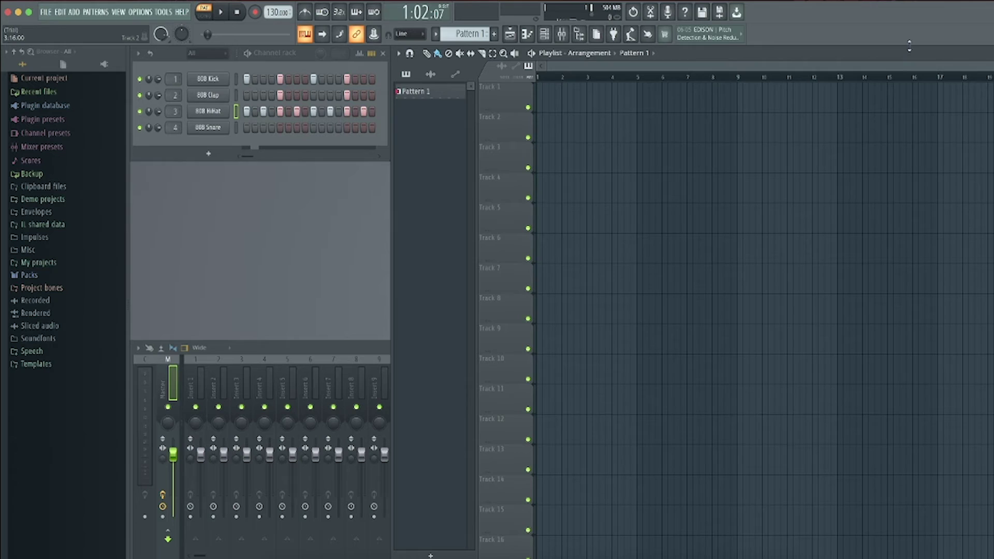
left_click_drag(907, 52, 629, 103)
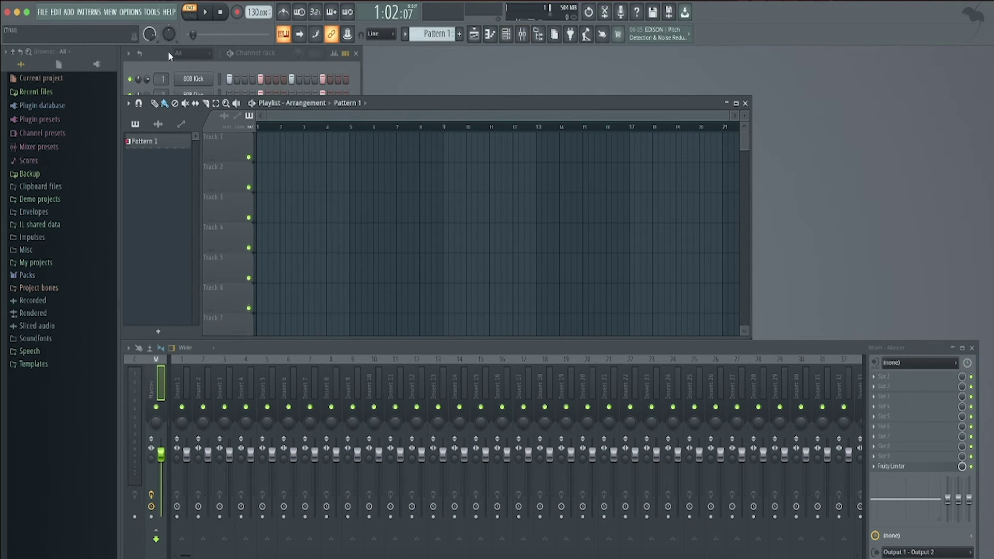
left_click_drag(171, 56, 794, 60)
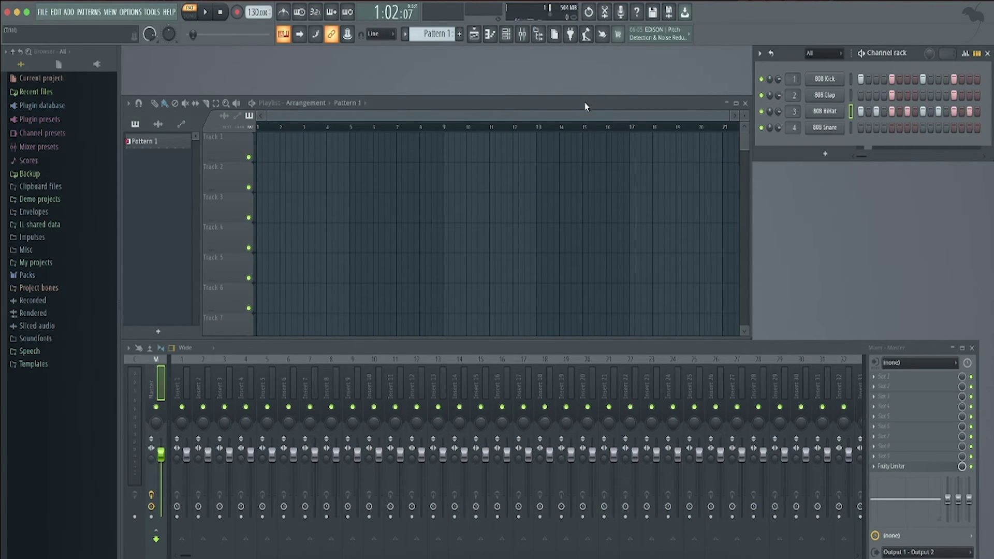
left_click_drag(588, 105, 585, 57)
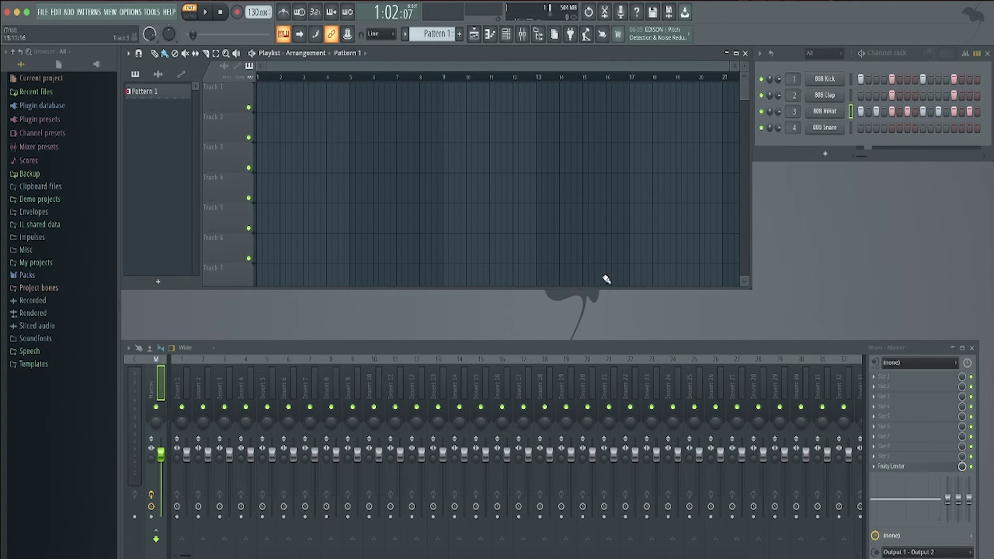
left_click_drag(610, 288, 611, 340)
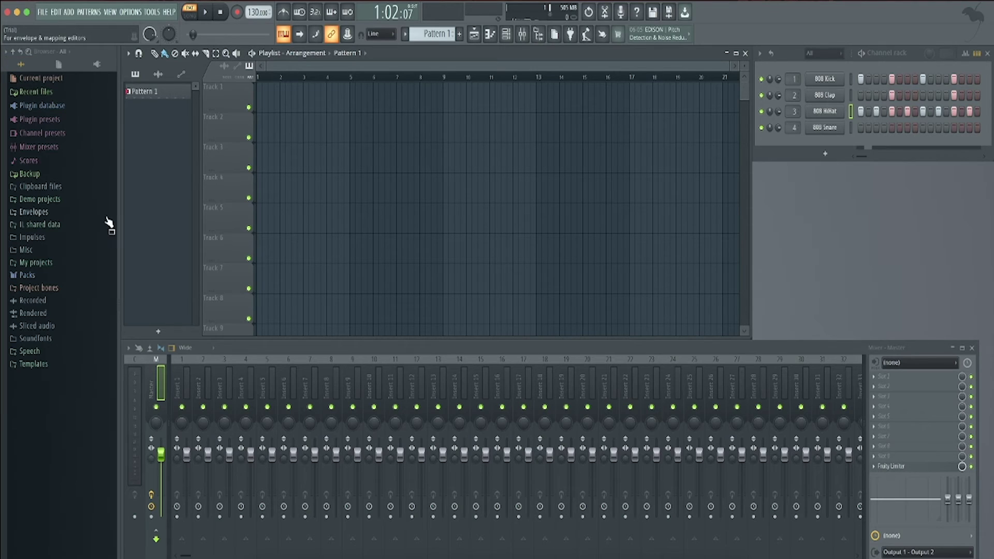
Drag 'Tevlo - Release Me' from the browser's Misc demo folders into the playlist, discarding untitled.flp.
left_click(59, 253)
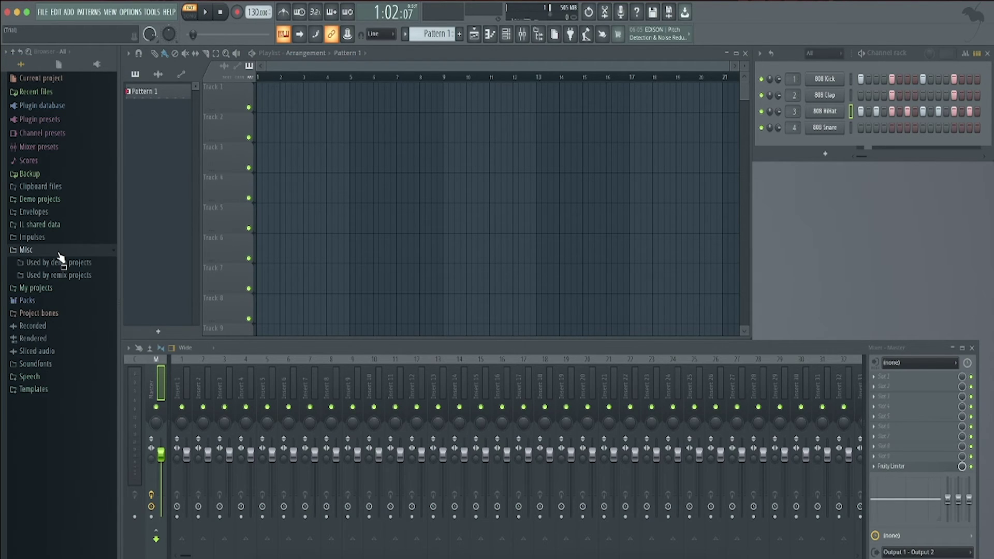
left_click(59, 254)
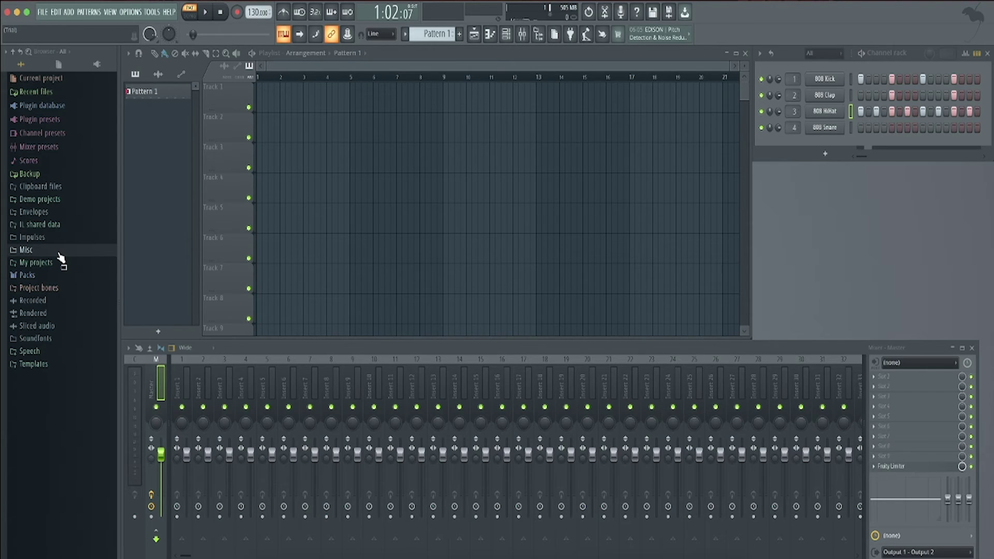
left_click(60, 256)
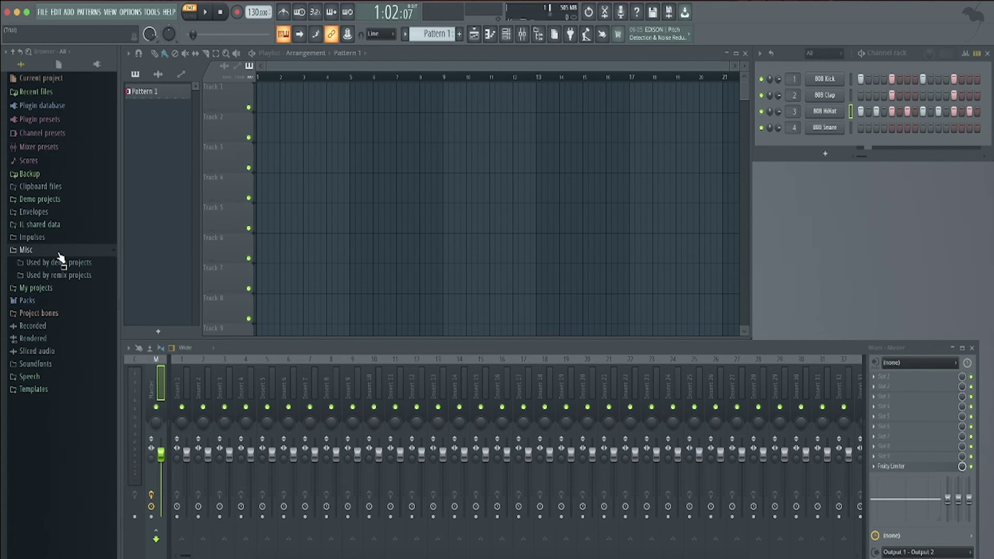
left_click(65, 265)
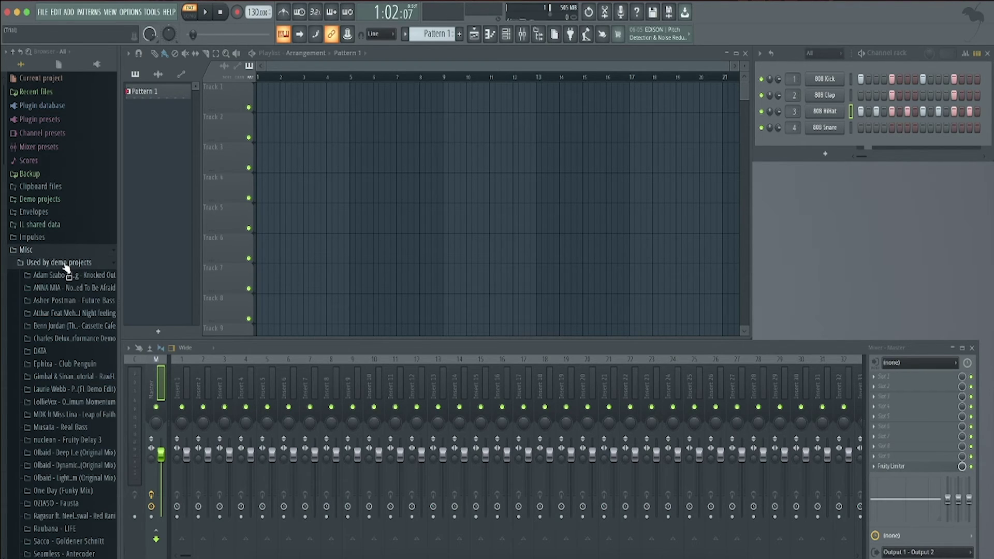
scroll(60, 336, "down", 4)
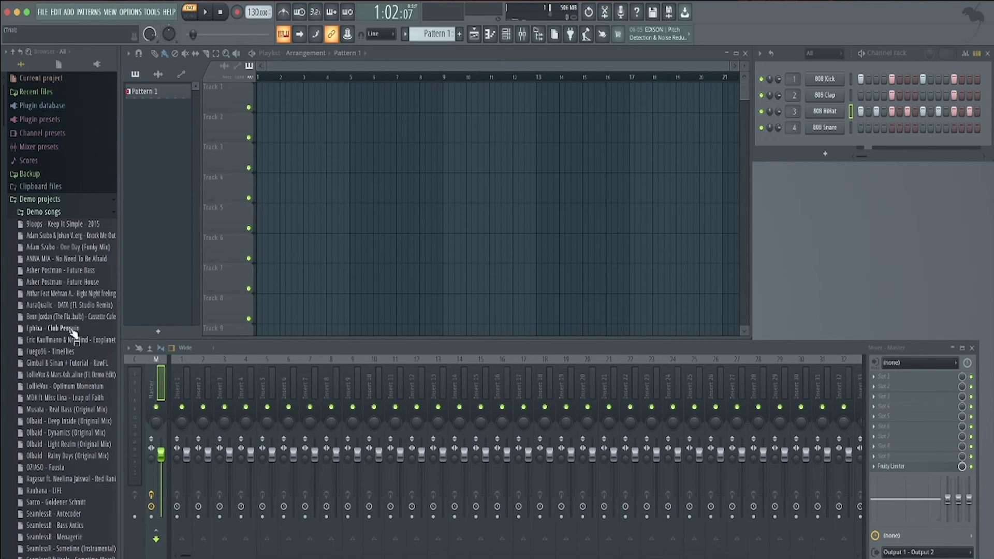
scroll(69, 355, "down", 3)
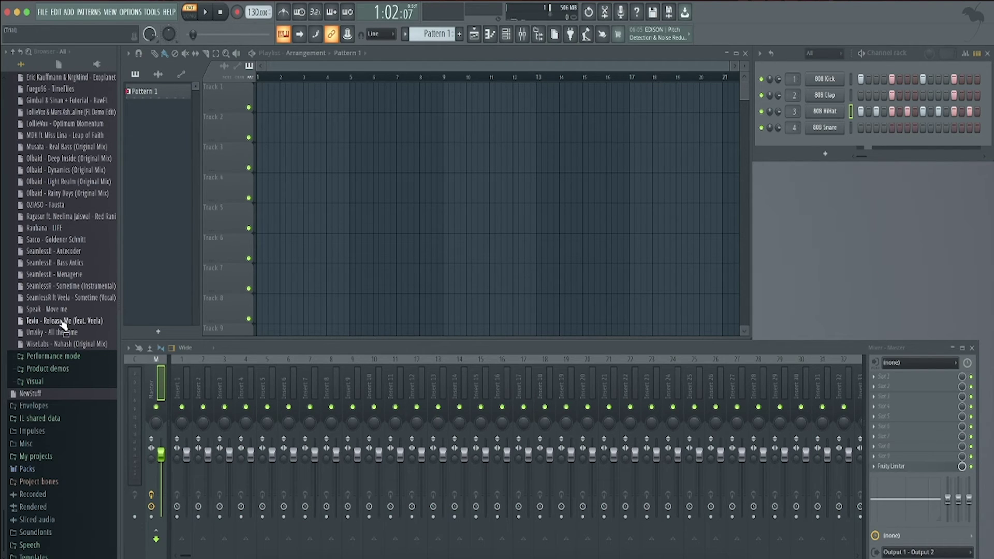
left_click_drag(63, 325, 262, 331)
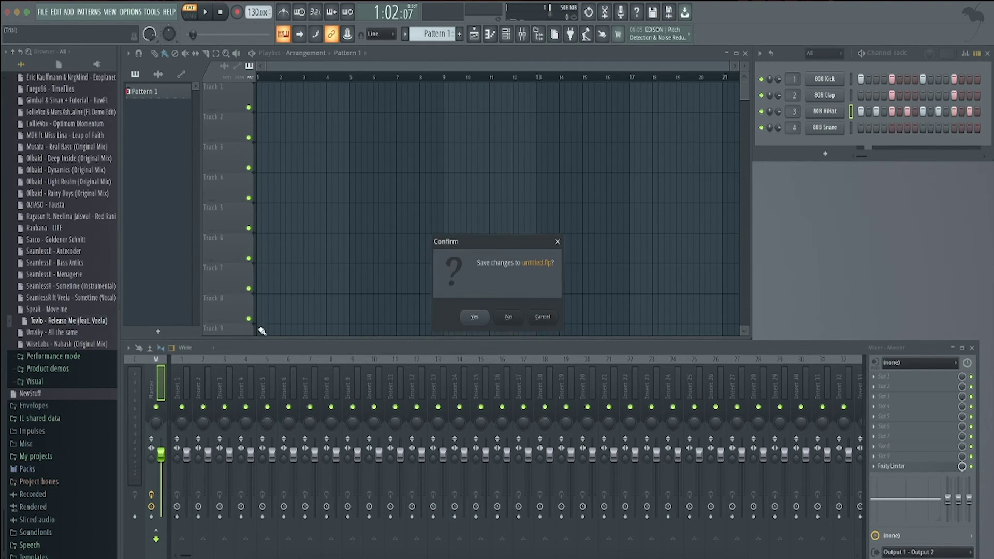
left_click(509, 318)
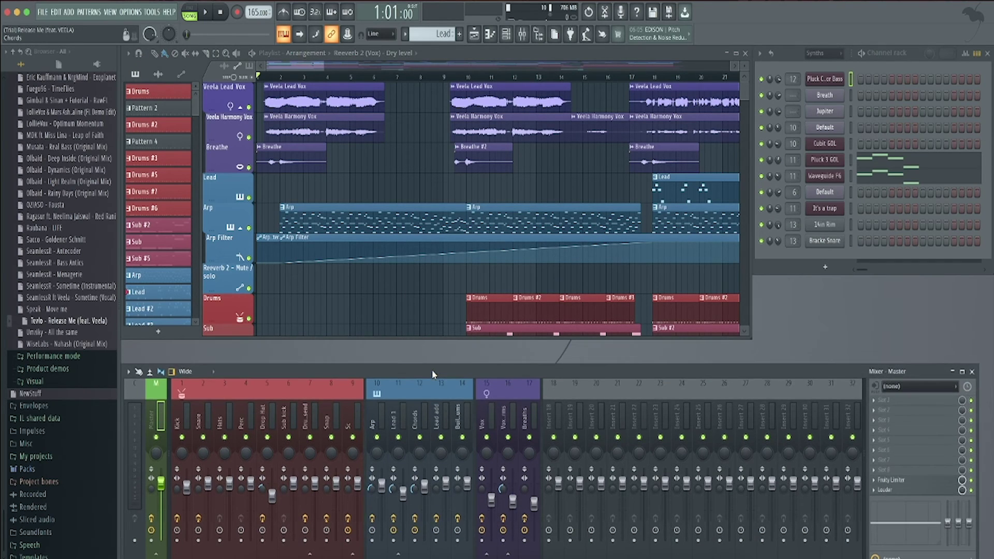
Start playing the Release Me song from the beginning of the arrangement.
left_click(433, 349)
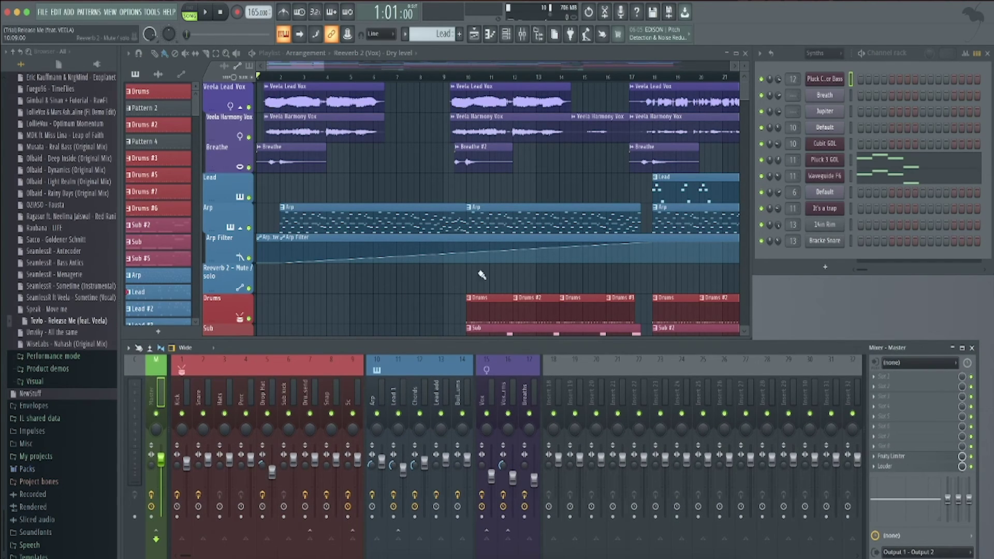
scroll(372, 260, "down", 4)
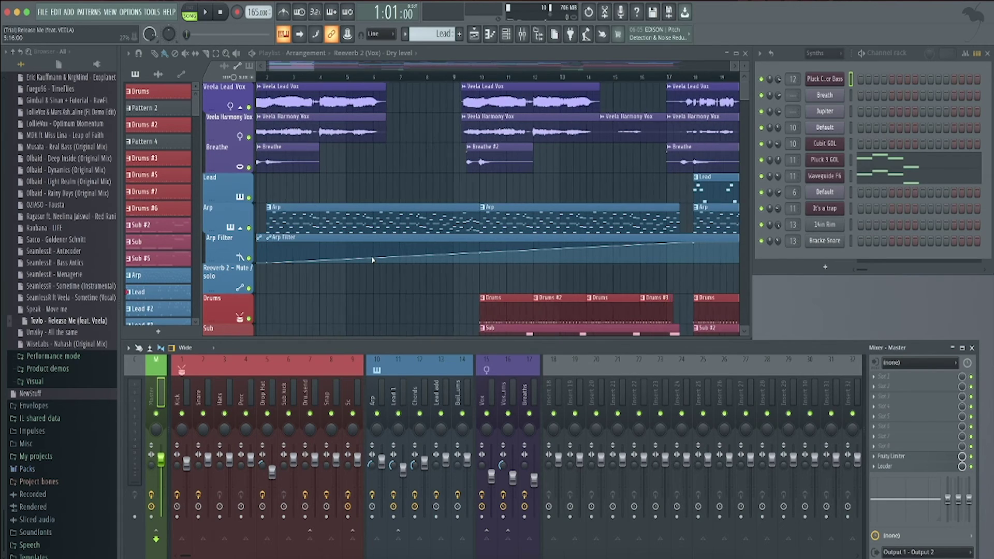
scroll(372, 260, "down", 4)
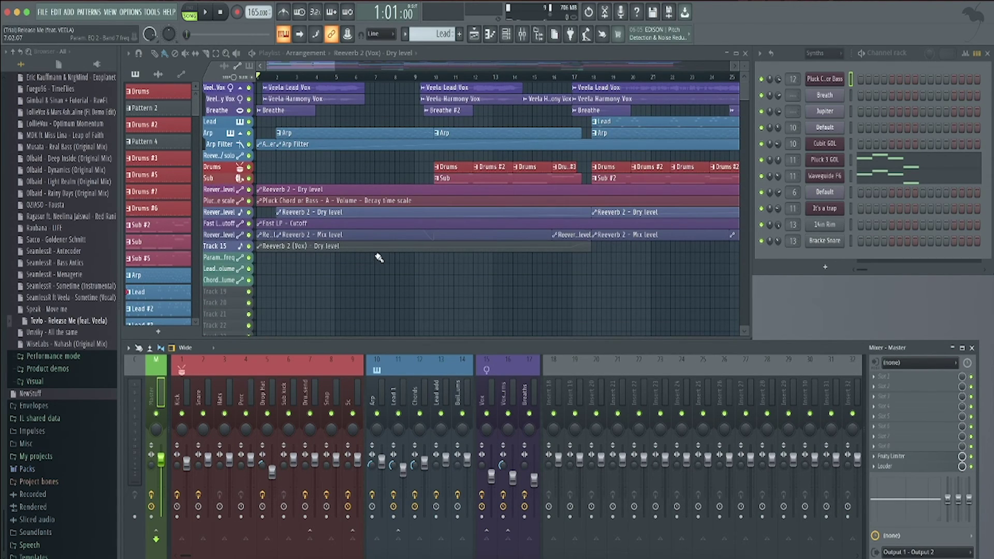
scroll(379, 258, "up", 4)
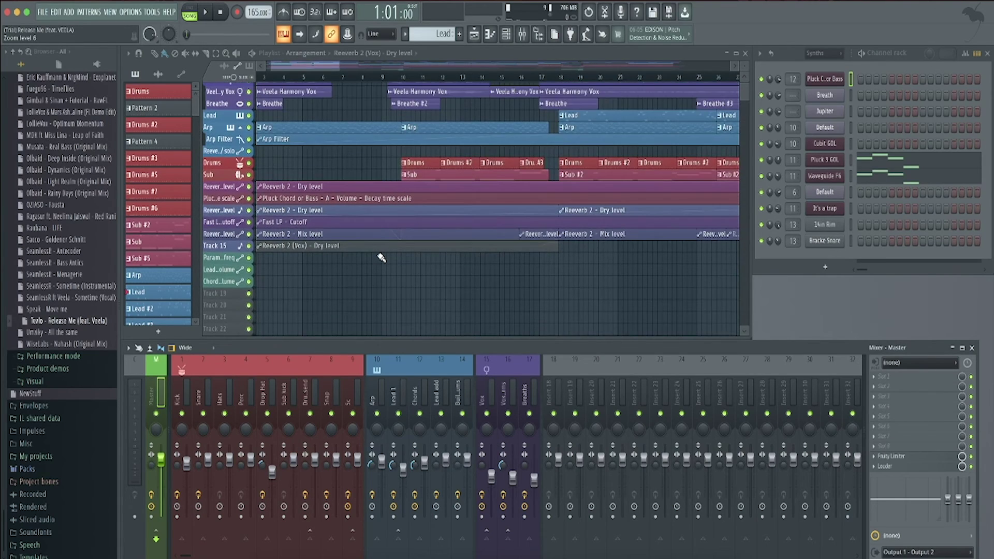
scroll(381, 257, "down", 5)
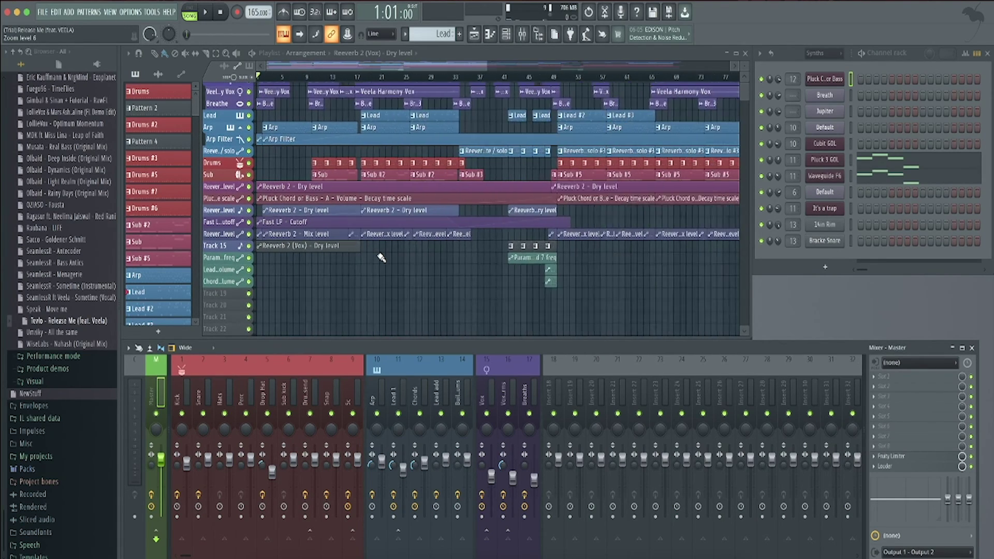
scroll(382, 257, "down", 4)
key("space")
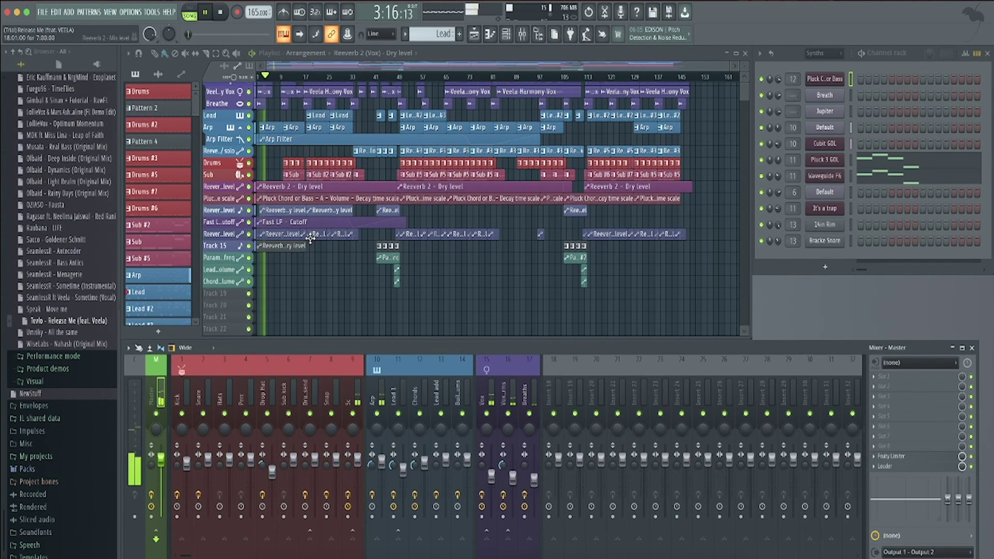
Stop playback, then restart the song from bar 9.
scroll(311, 238, "up", 4)
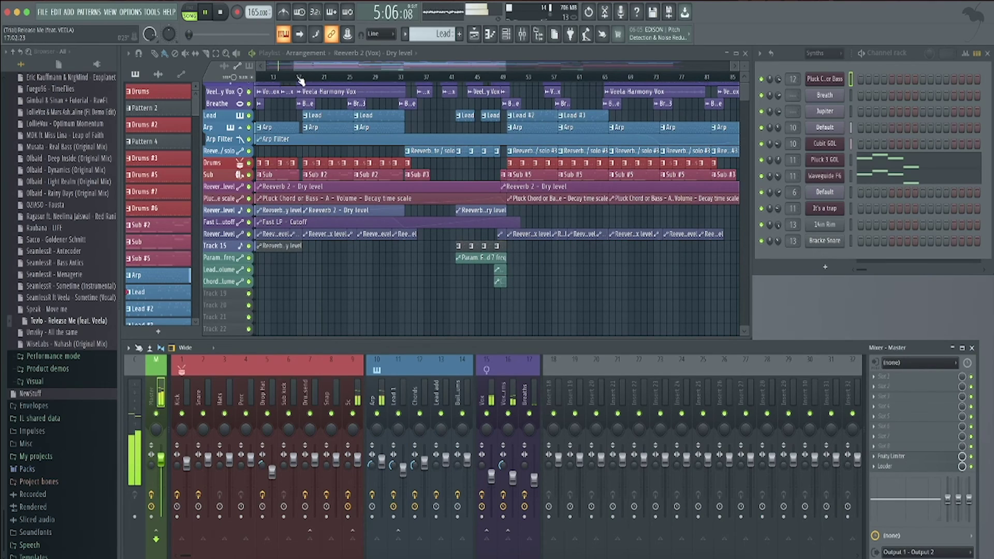
scroll(332, 166, "up", 3)
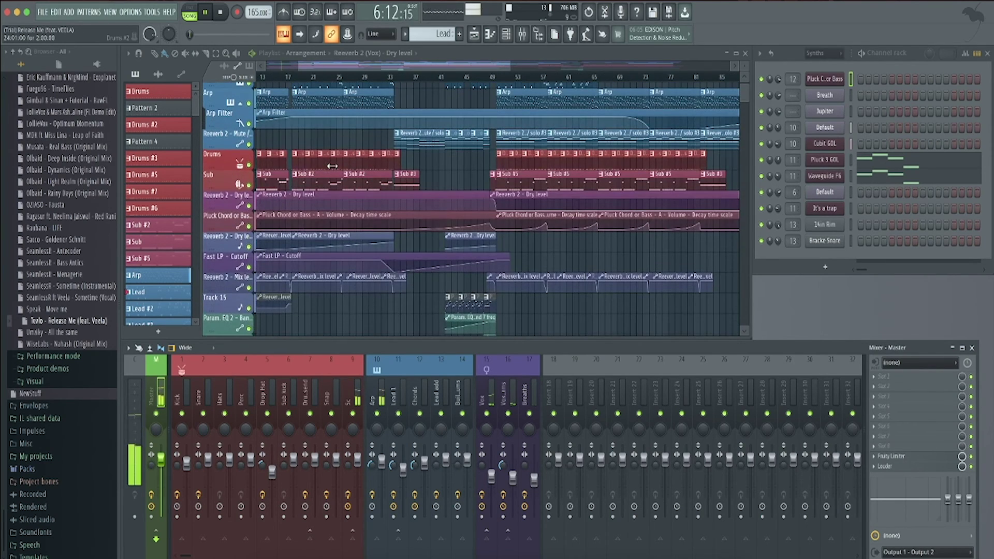
scroll(306, 135, "up", 4)
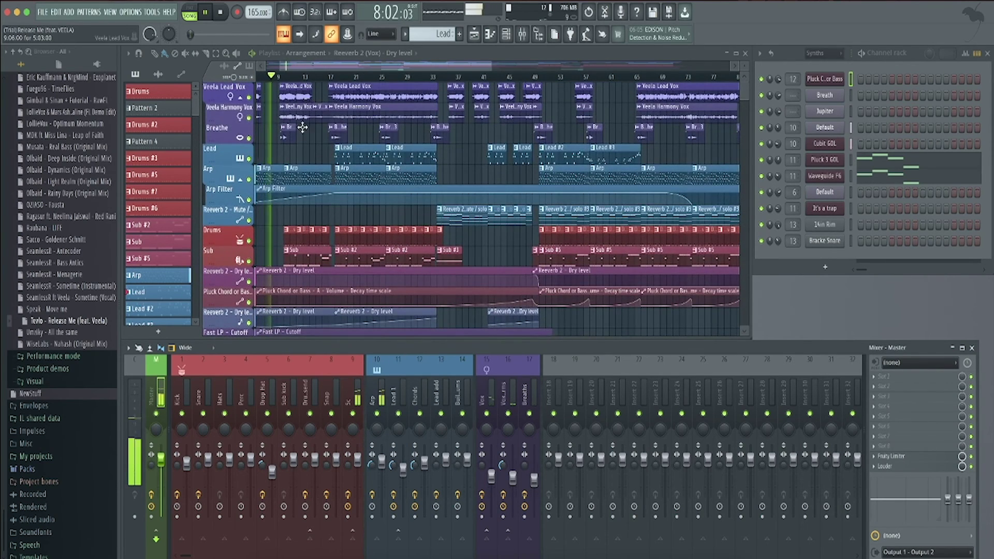
key("space")
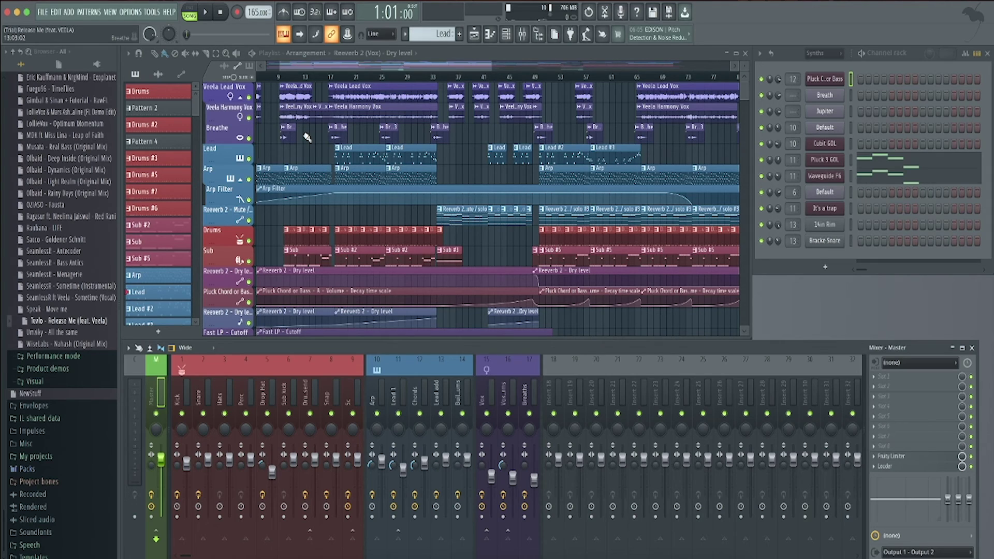
left_click(278, 77)
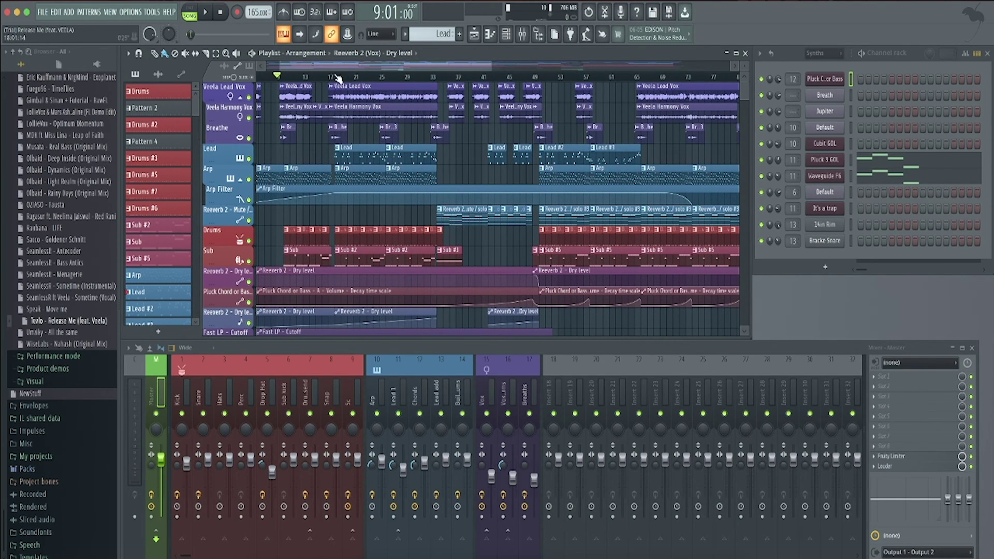
key("space")
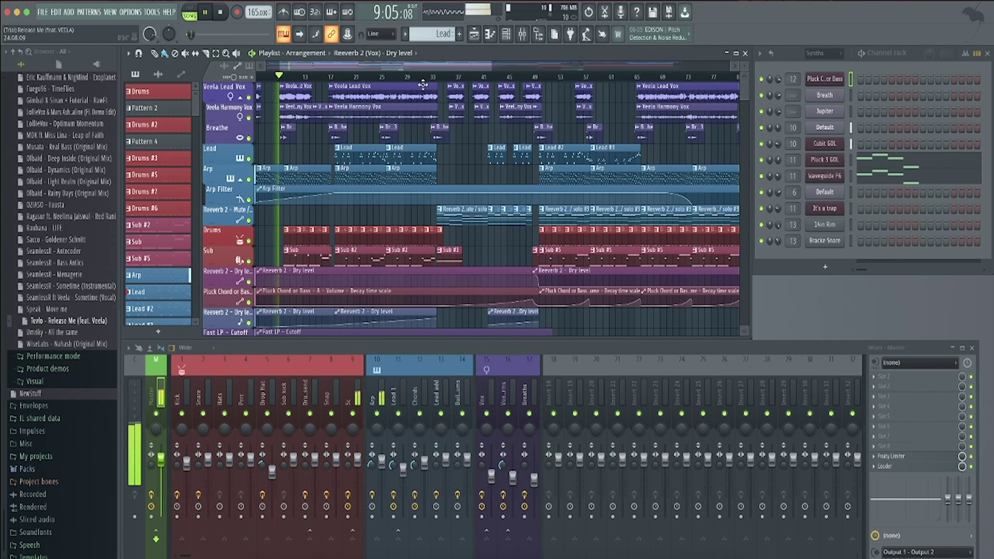
Jump playback to around bar 49, stop it, and select mixer insert 15 'Vox'.
left_click(541, 77)
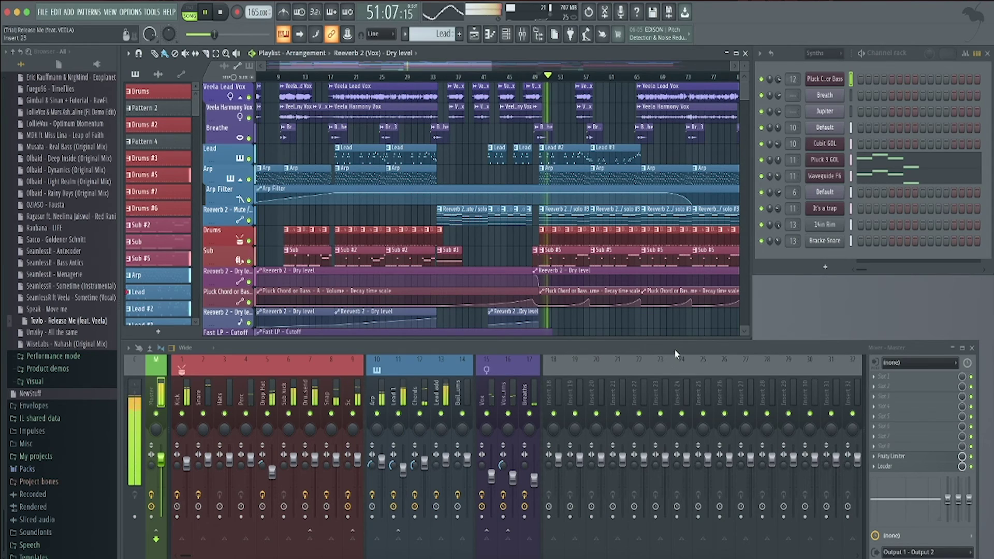
scroll(695, 410, "down", 4)
scroll(696, 410, "down", 20)
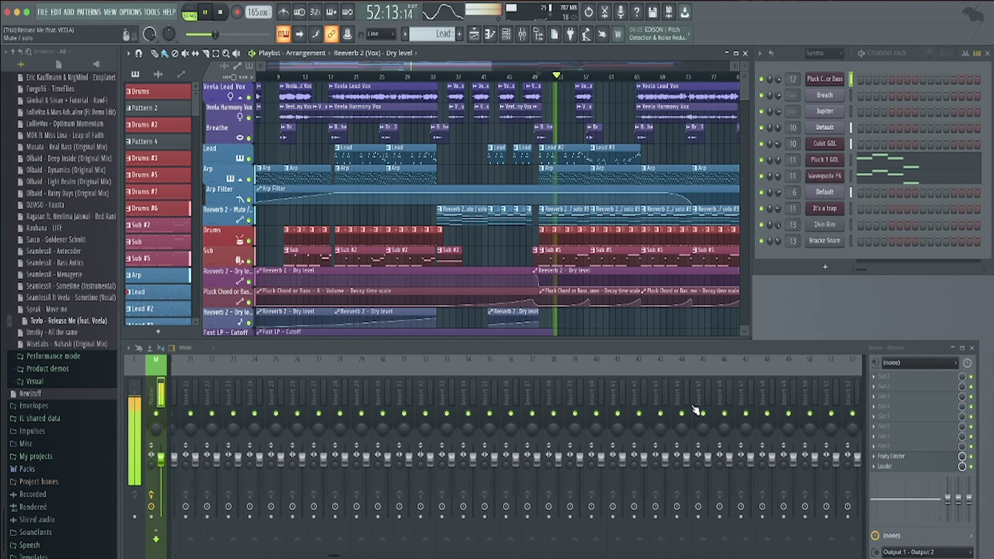
scroll(696, 411, "up", 20)
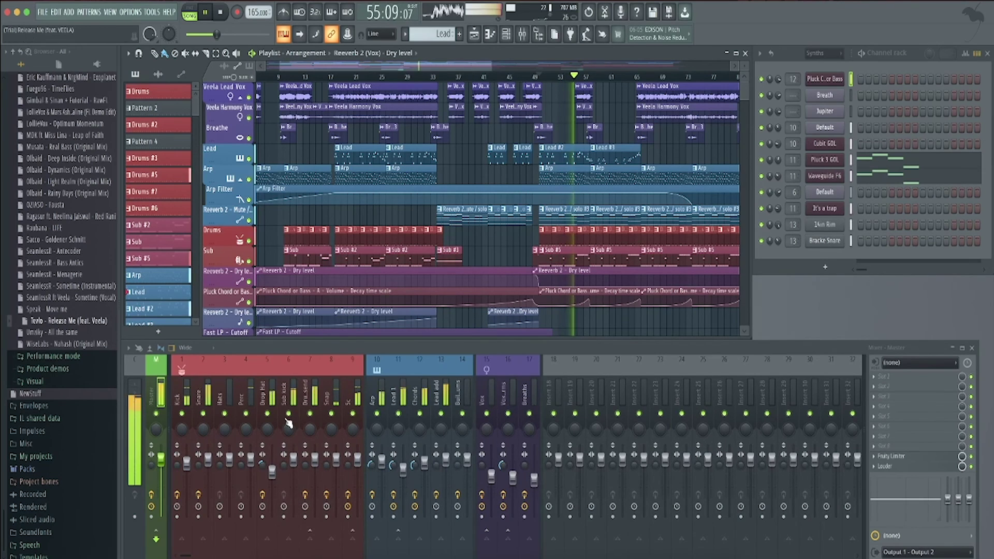
key("space")
left_click(485, 398)
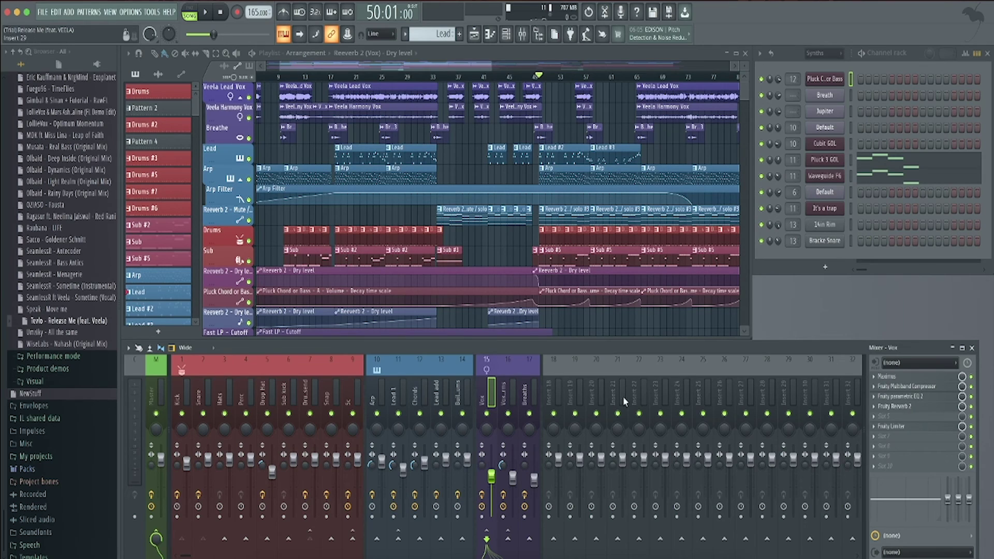
Enable 'Track inspector on left side' under the Mixer's View options.
left_click(126, 349)
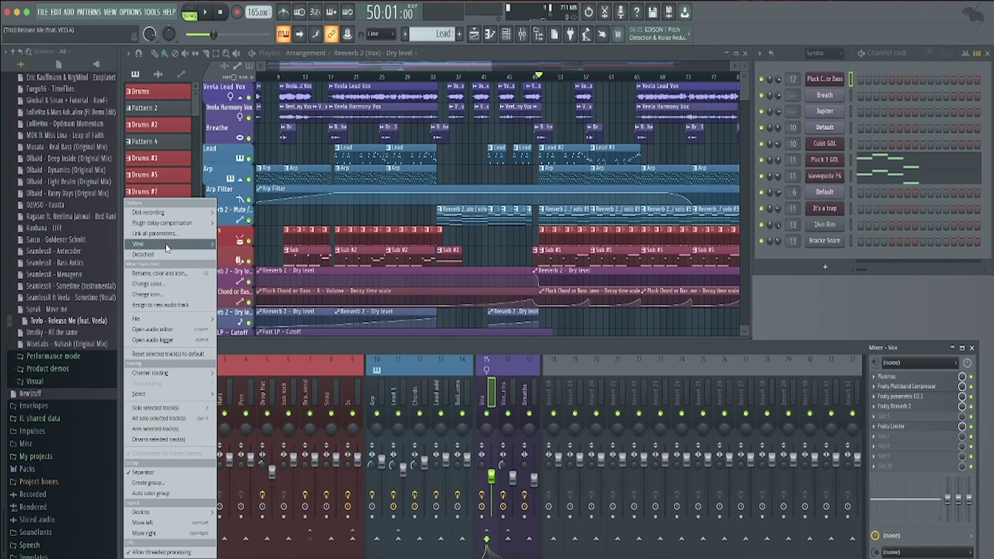
mouse_move(161, 244)
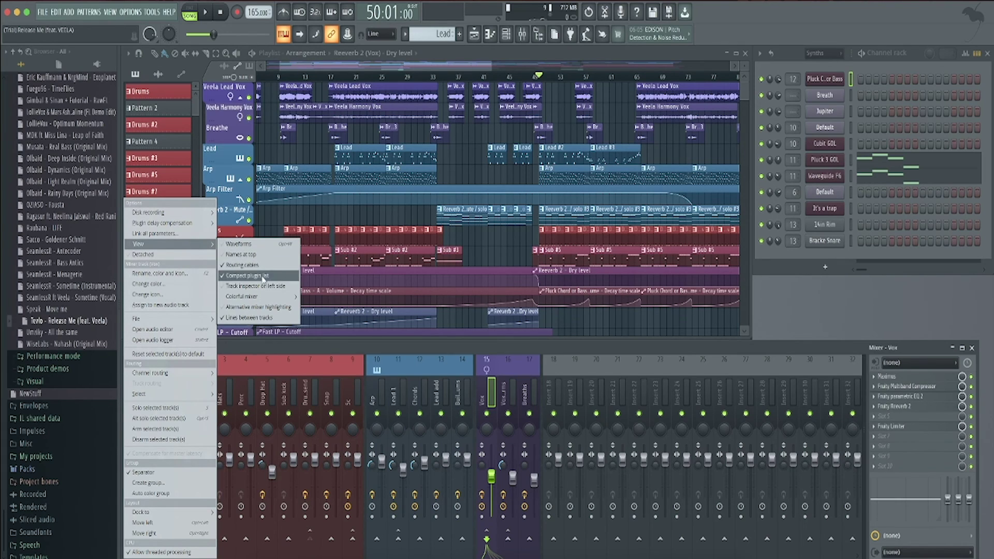
left_click(267, 290)
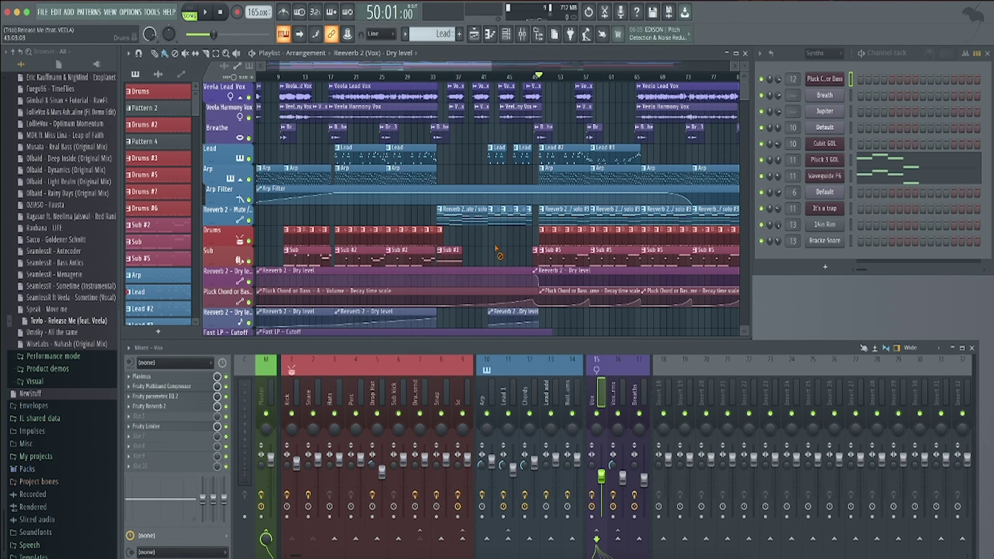
Play briefly from bar 50, stop, and park the song position at bar 86.
key("space")
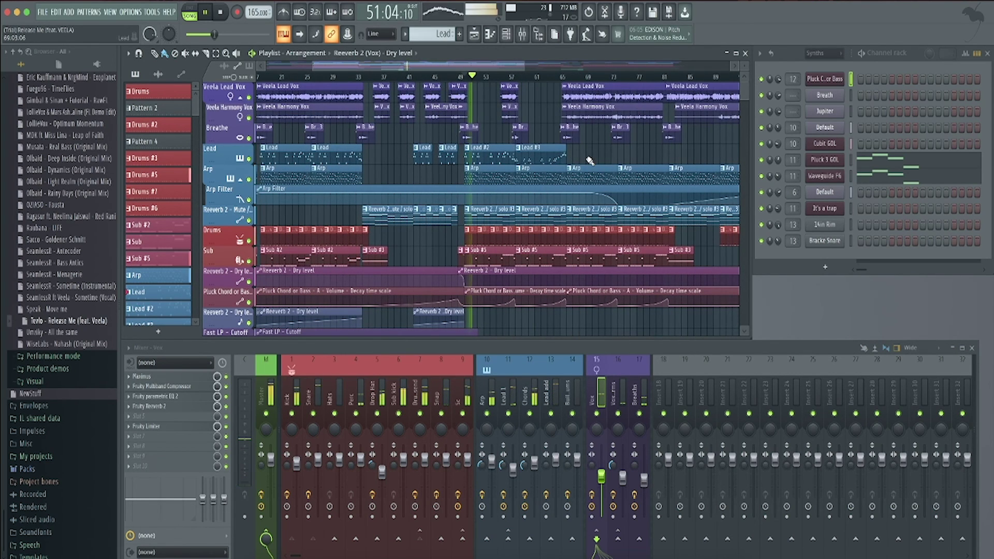
key("space")
left_click(691, 76)
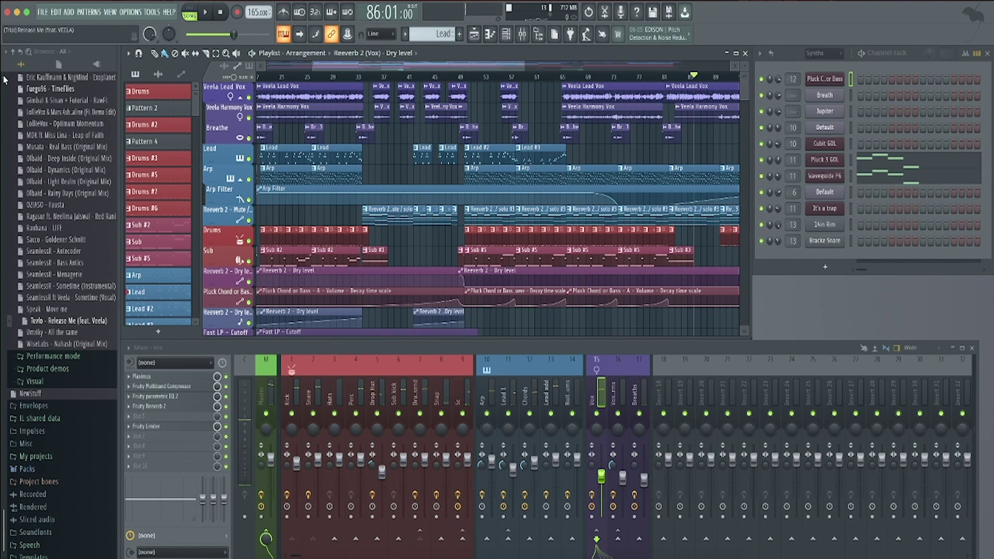
scroll(39, 83, "up", 1)
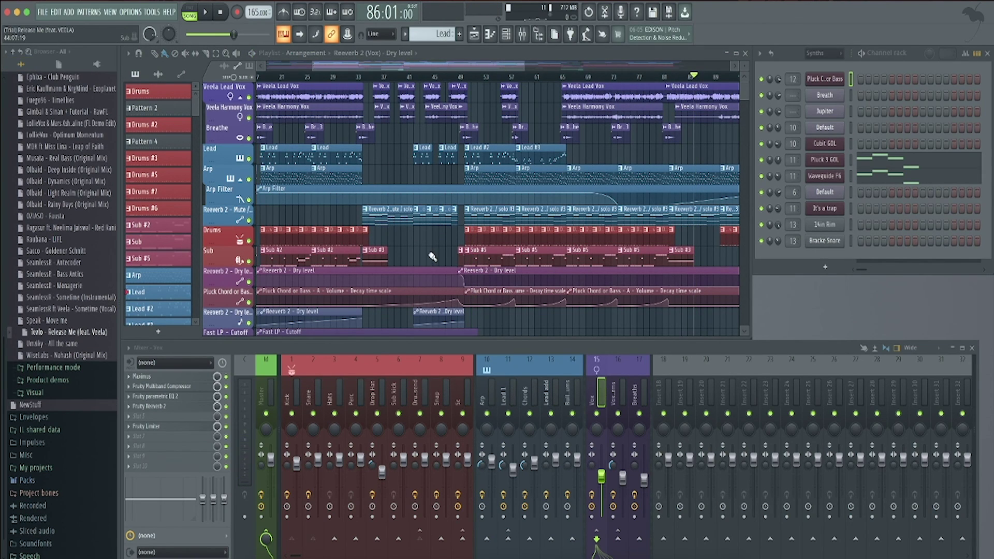
scroll(433, 255, "down", 5)
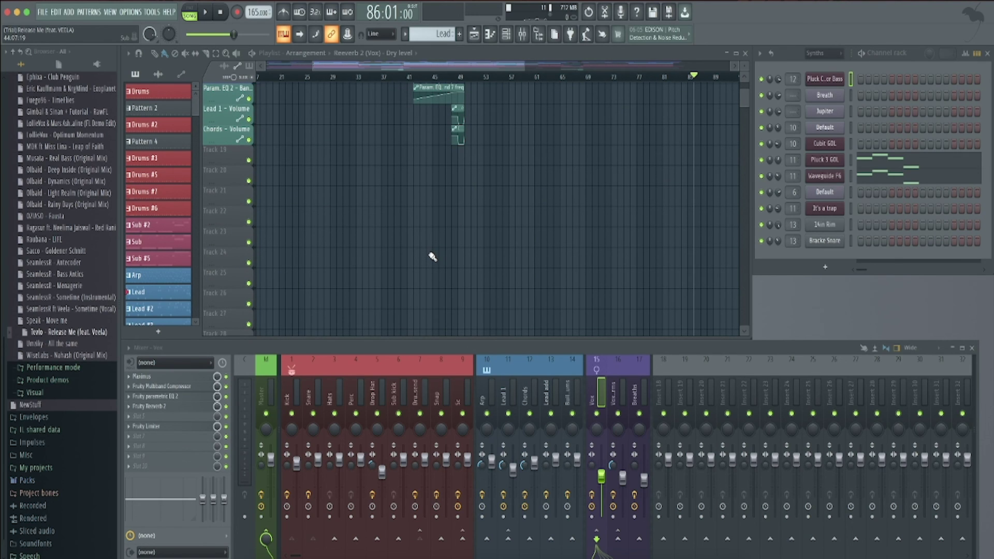
scroll(433, 257, "up", 5)
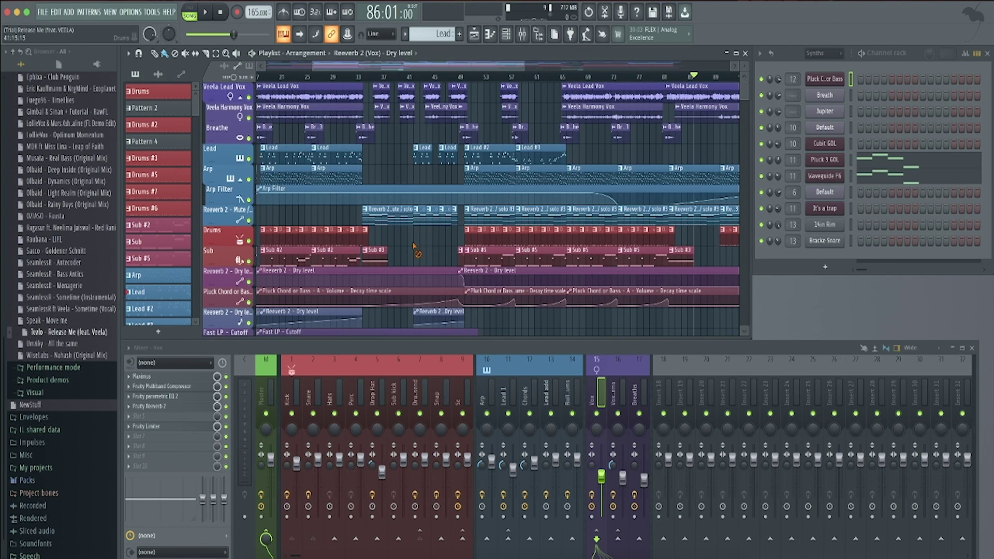
scroll(400, 163, "down", 5)
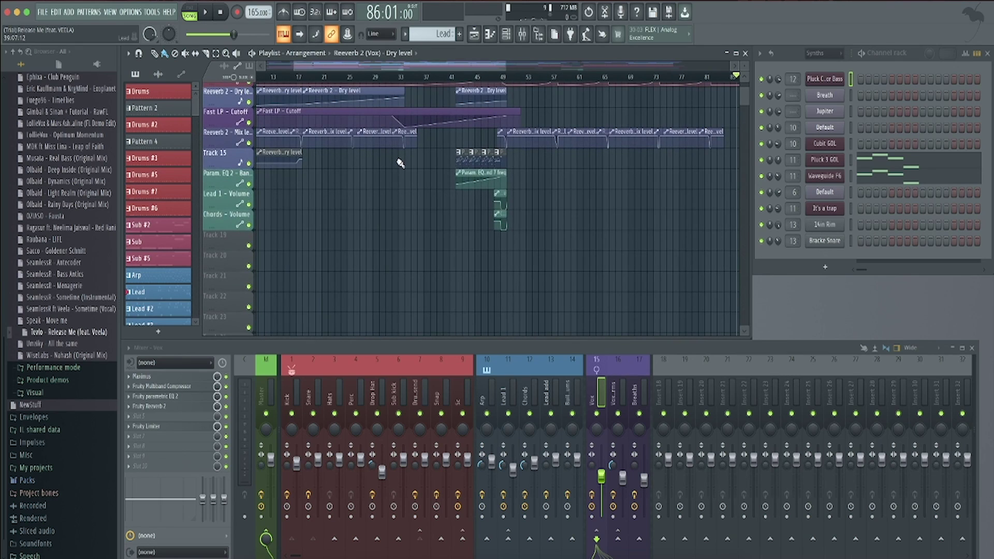